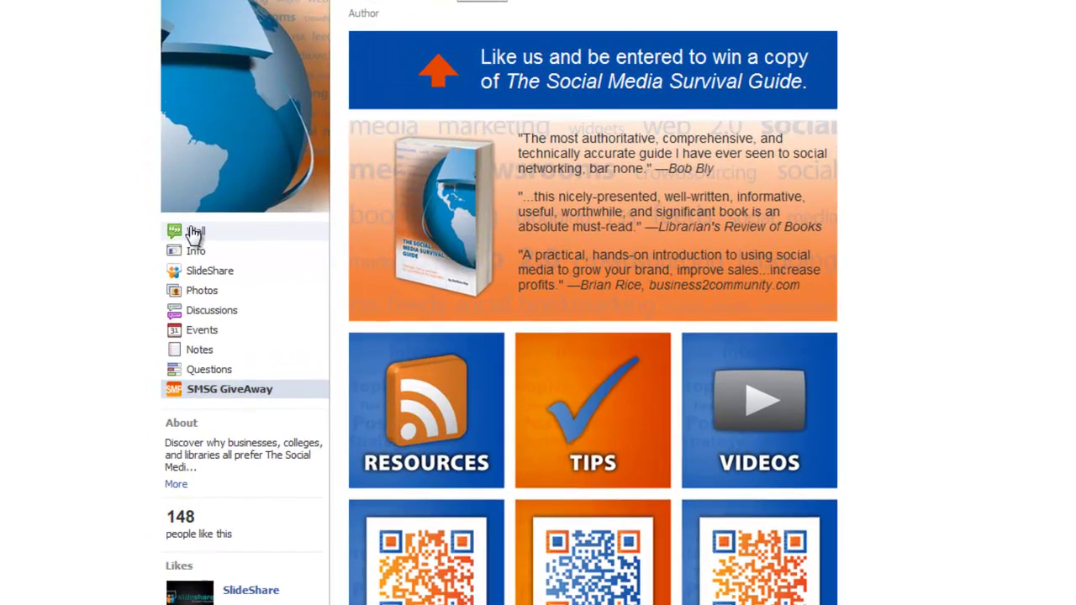
# Browse the Facebook page's Wall, Info and SMSG GiveAway sections to examine how the custom landing page differs from the standard ones
pyautogui.click(170, 244)
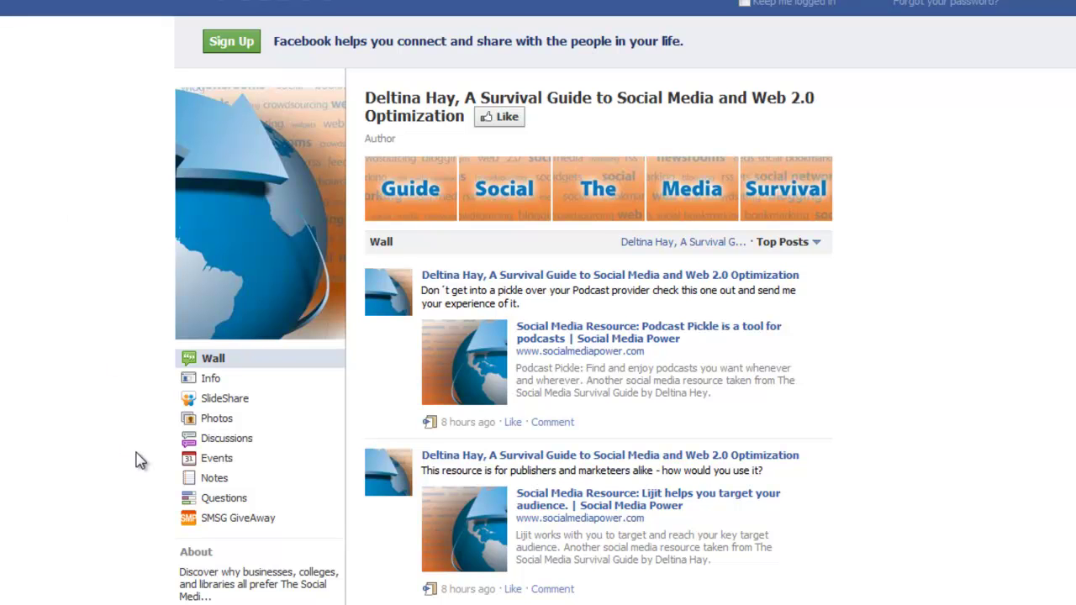
pyautogui.click(253, 521)
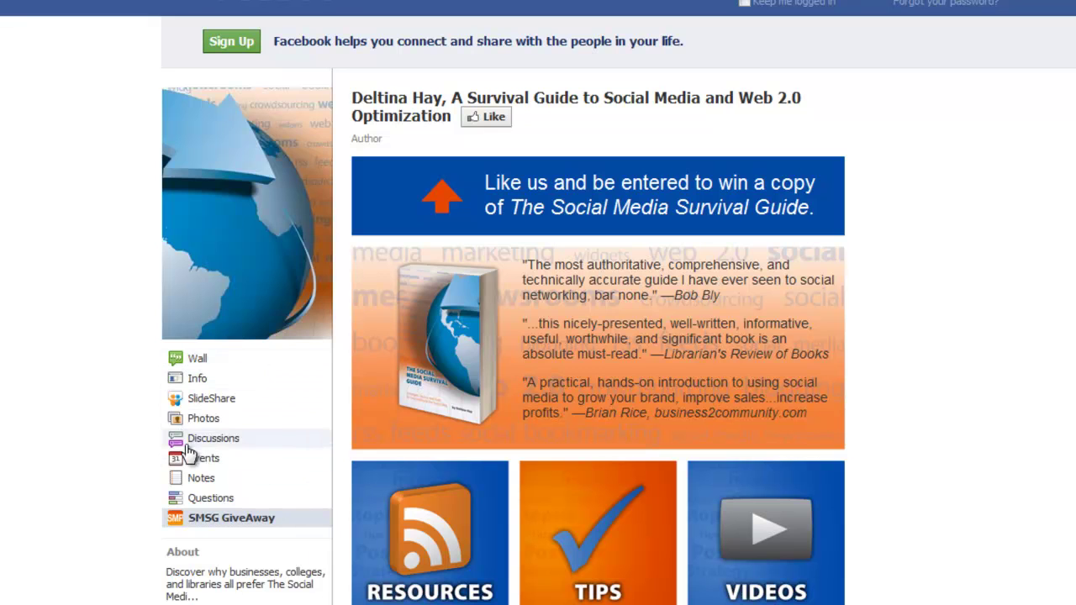
pyautogui.click(195, 359)
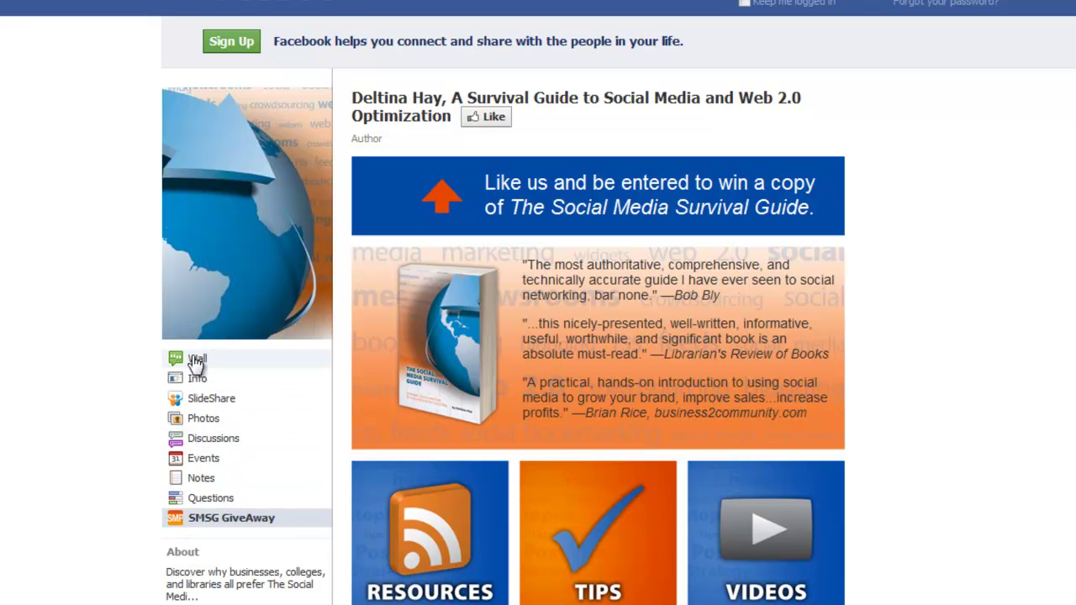
pyautogui.click(210, 381)
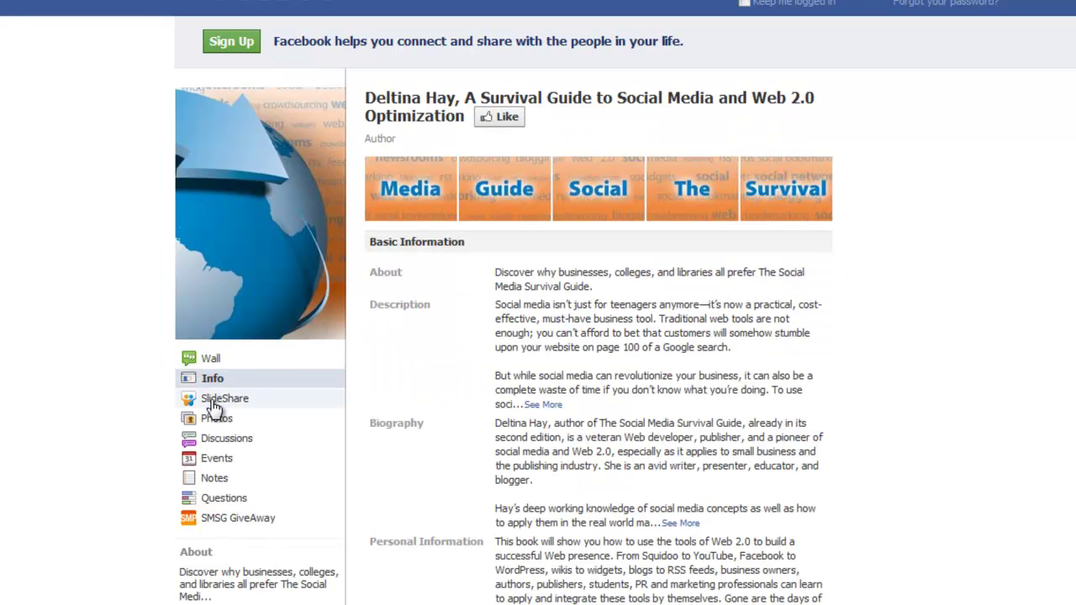
pyautogui.click(232, 518)
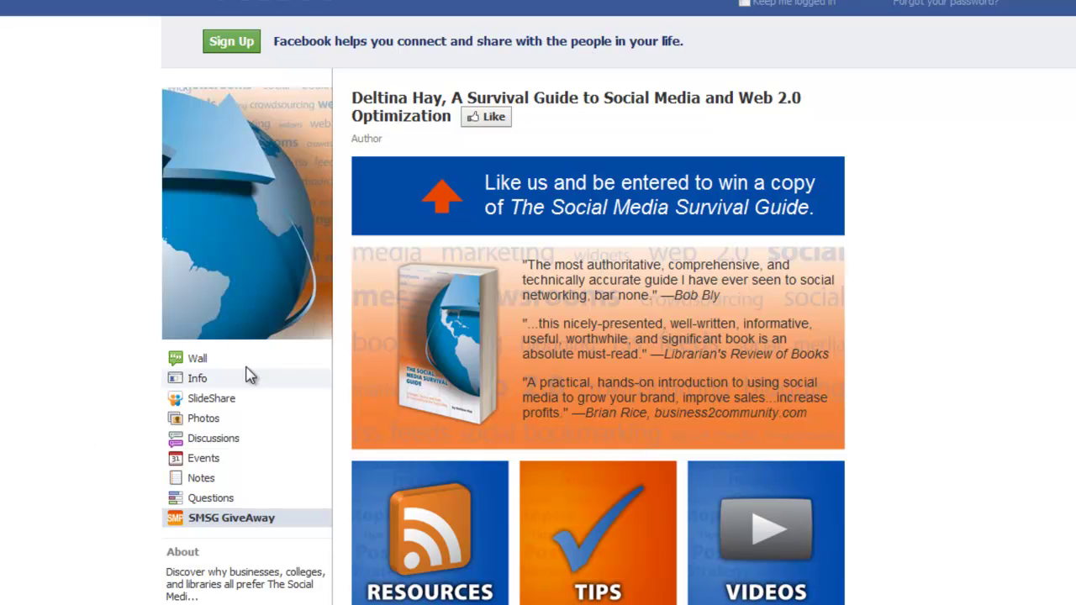
pyautogui.scroll(-3, 539, 303)
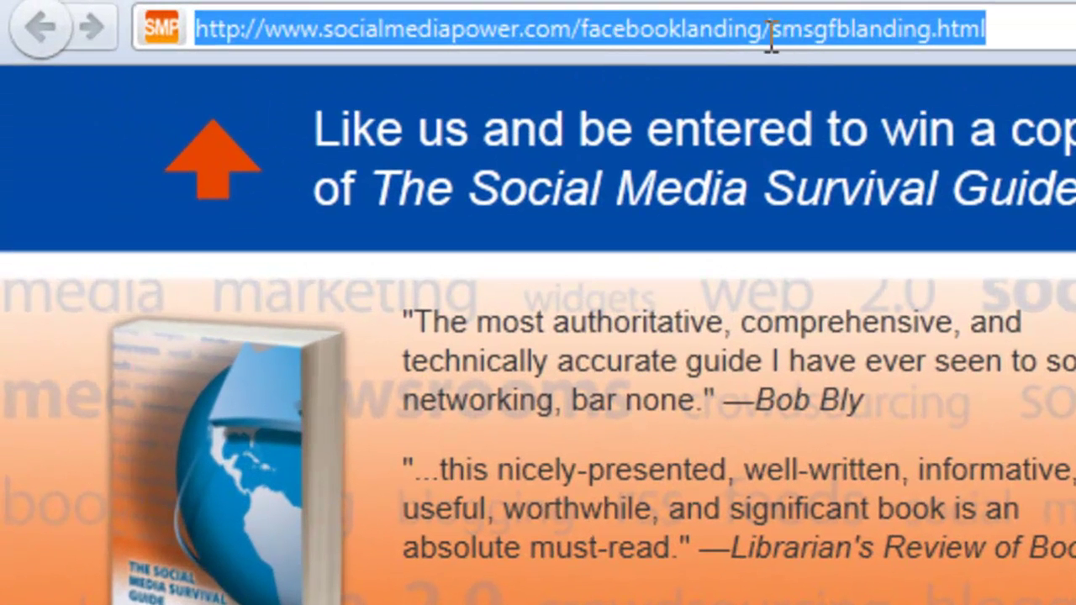
# Examine the full web address of the hosted landing page file smsgfblanding.html
pyautogui.click(1066, 32)
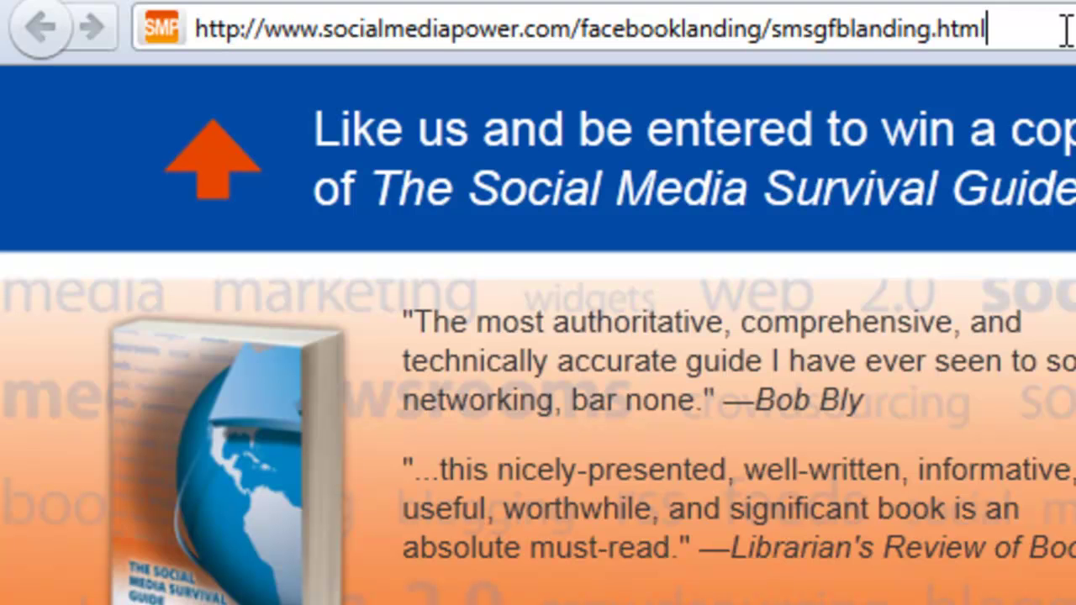
pyautogui.moveTo(1033, 31); pyautogui.dragTo(147, 34)
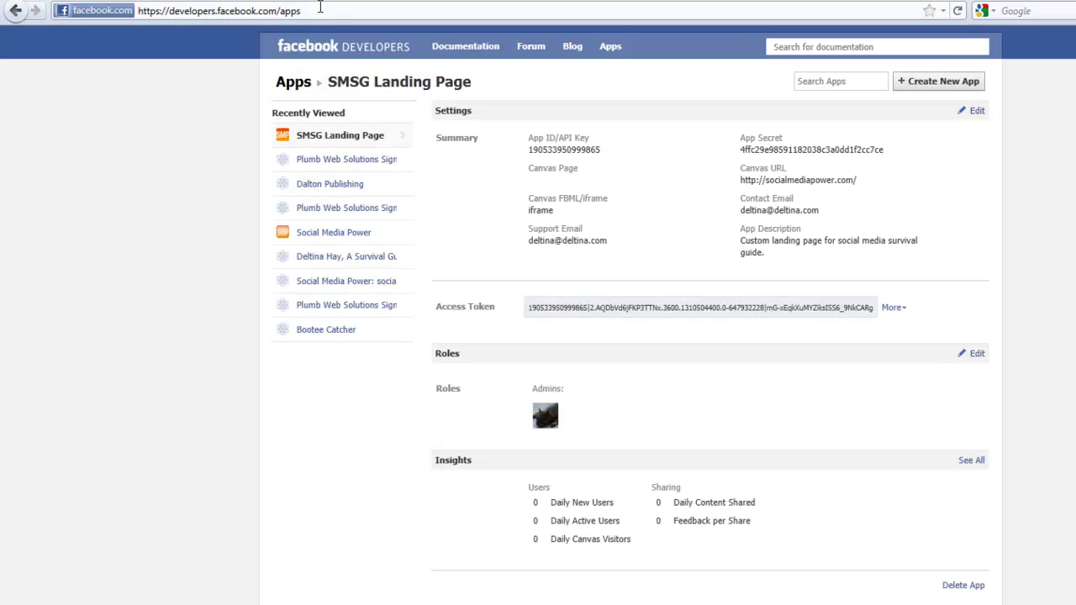
pyautogui.click(319, 8)
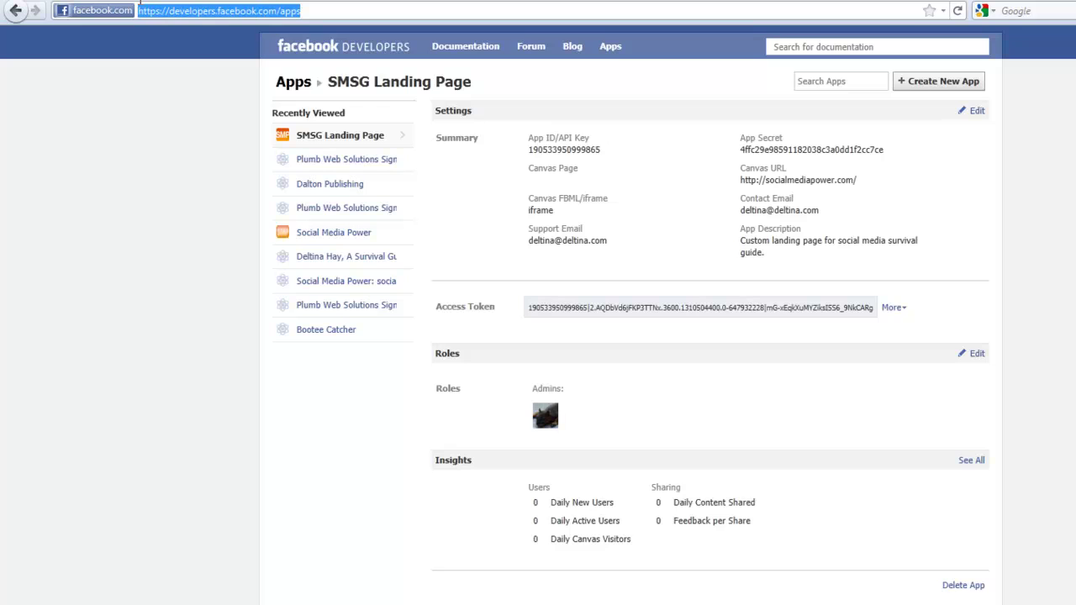
pyautogui.write('face')
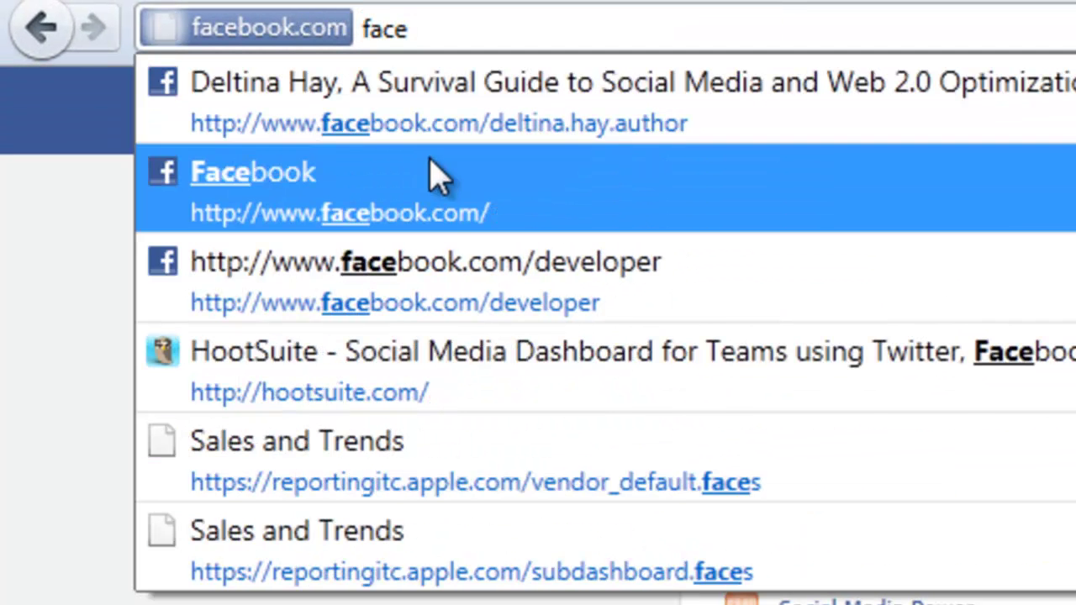
pyautogui.click(529, 290)
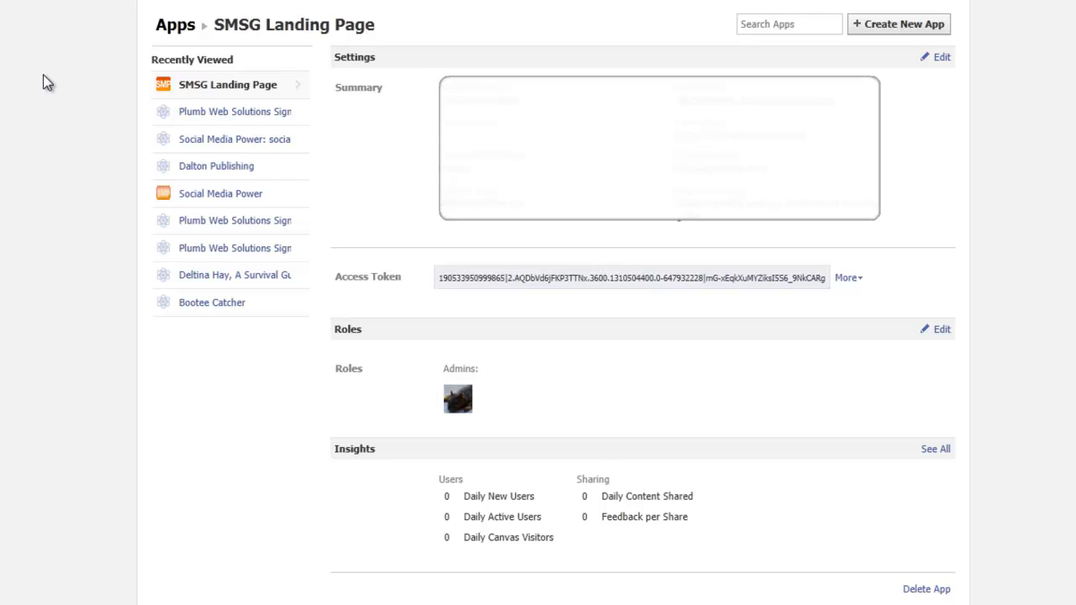
# Create a new app named "Smsg test landing", agree to the Facebook Terms and submit the security check text
pyautogui.click(914, 30)
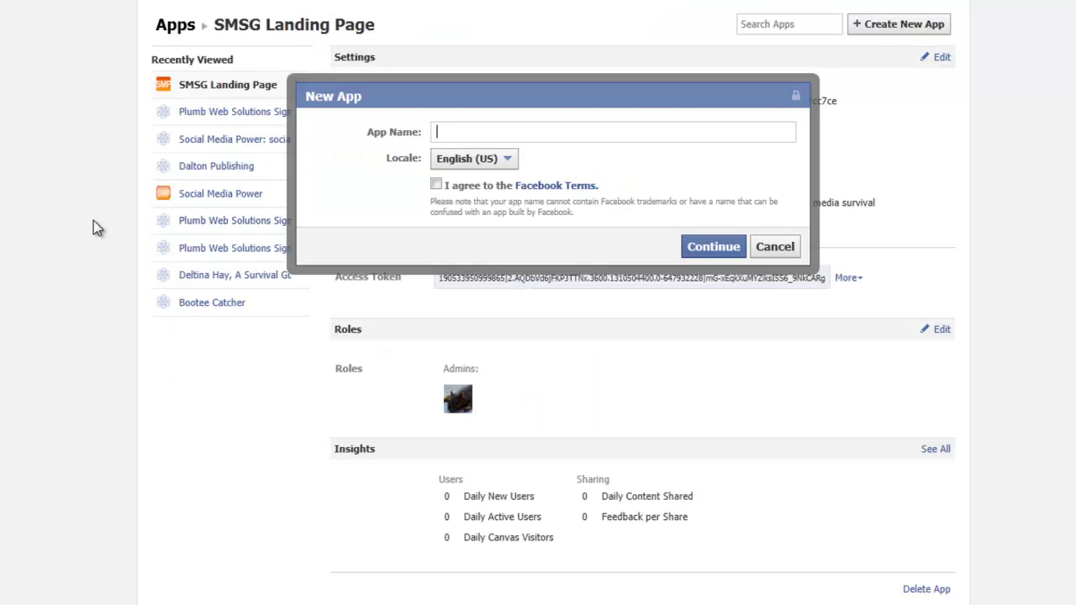
pyautogui.write('Smsg test landing')
pyautogui.click(435, 184)
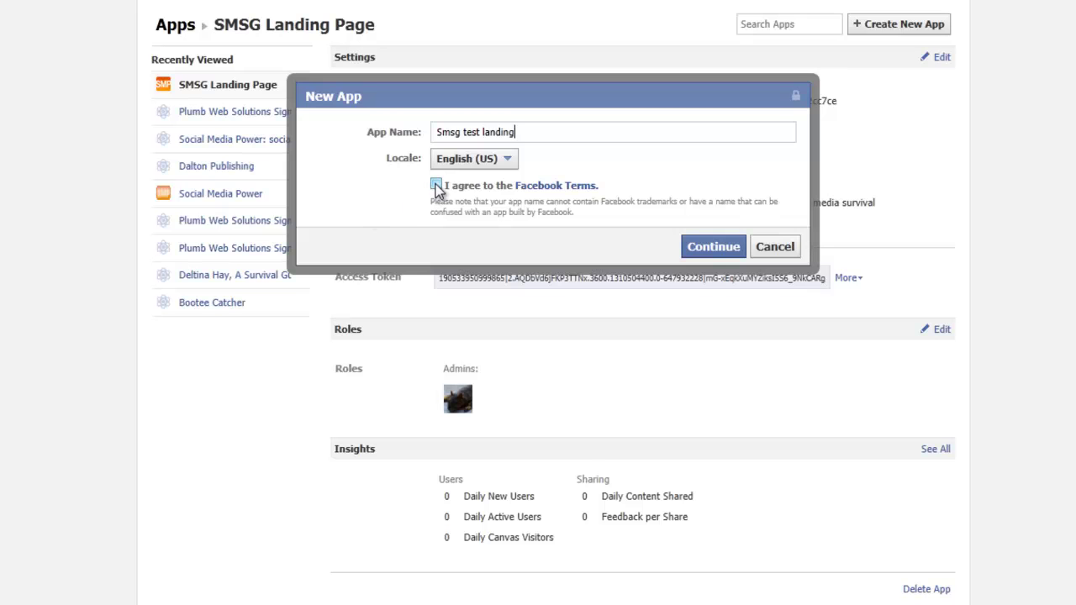
pyautogui.click(712, 249)
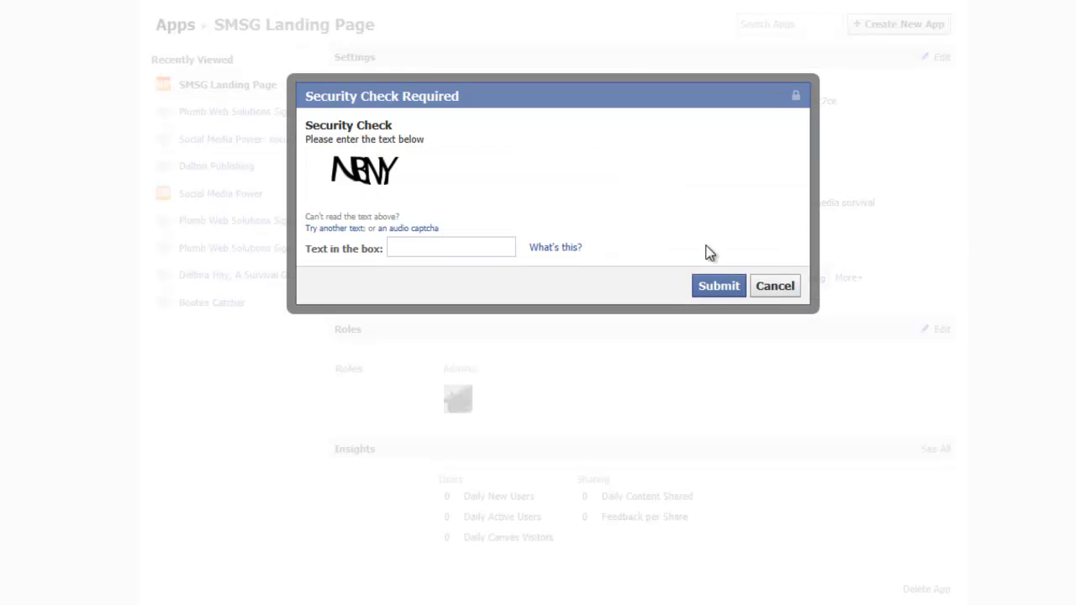
pyautogui.write('nbny')
pyautogui.click(734, 284)
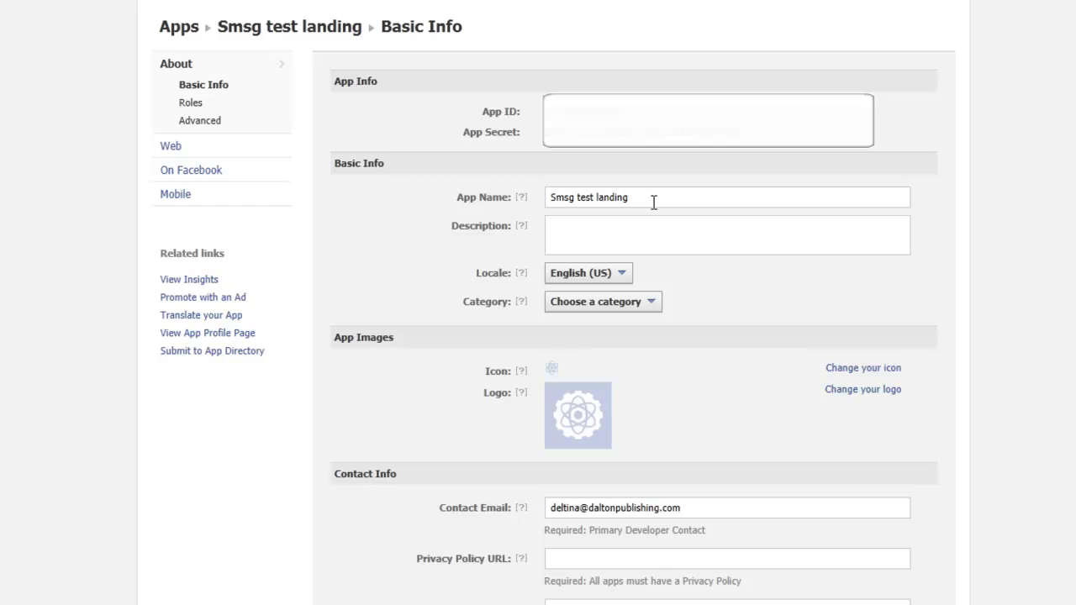
# Copy the app name "Smsg test landing" into the app's Description
pyautogui.scroll(-1, 653, 202)
pyautogui.scroll(-1, 654, 202)
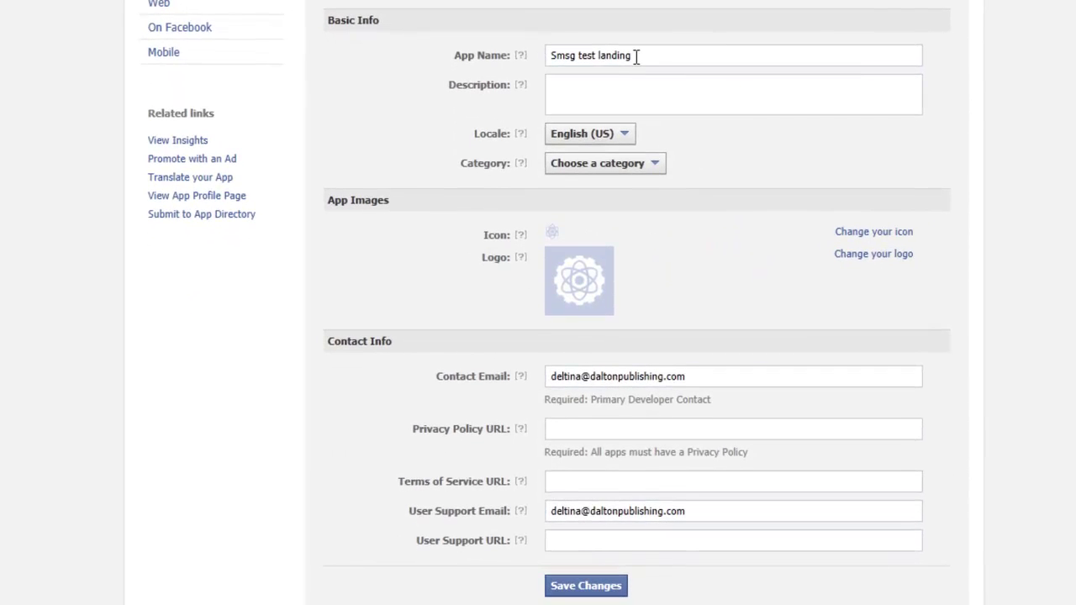
pyautogui.moveTo(636, 57); pyautogui.dragTo(516, 51)
pyautogui.hotkey('ctrl', 'c')
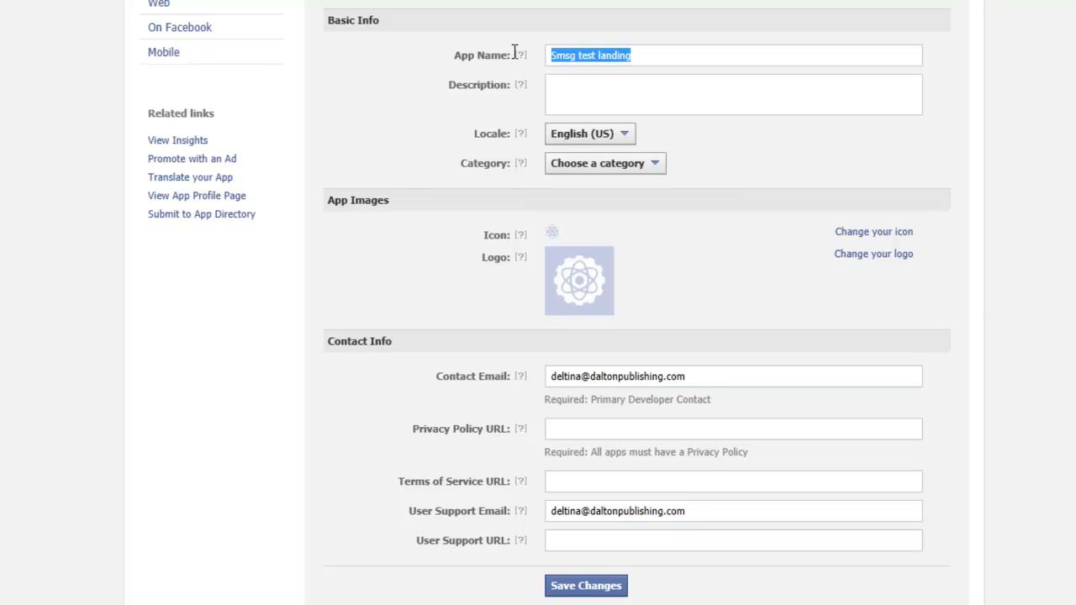
pyautogui.click(621, 102)
pyautogui.hotkey('ctrl', 'v')
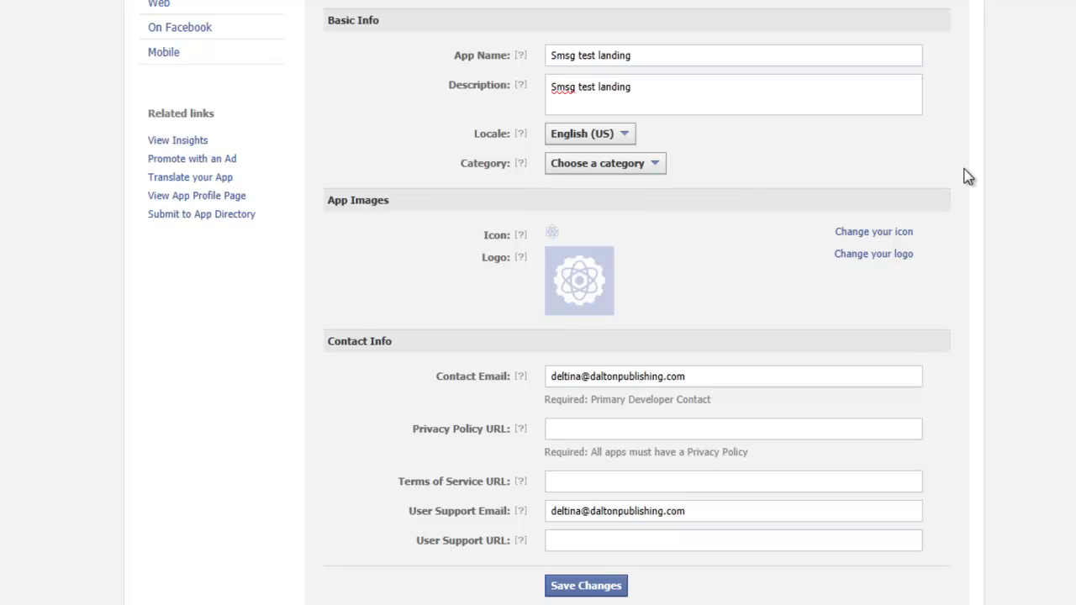
# Review the contact and support e-mails, leave the Privacy Policy URL blank, and save the app's basic info
pyautogui.scroll(-3, 538, 302)
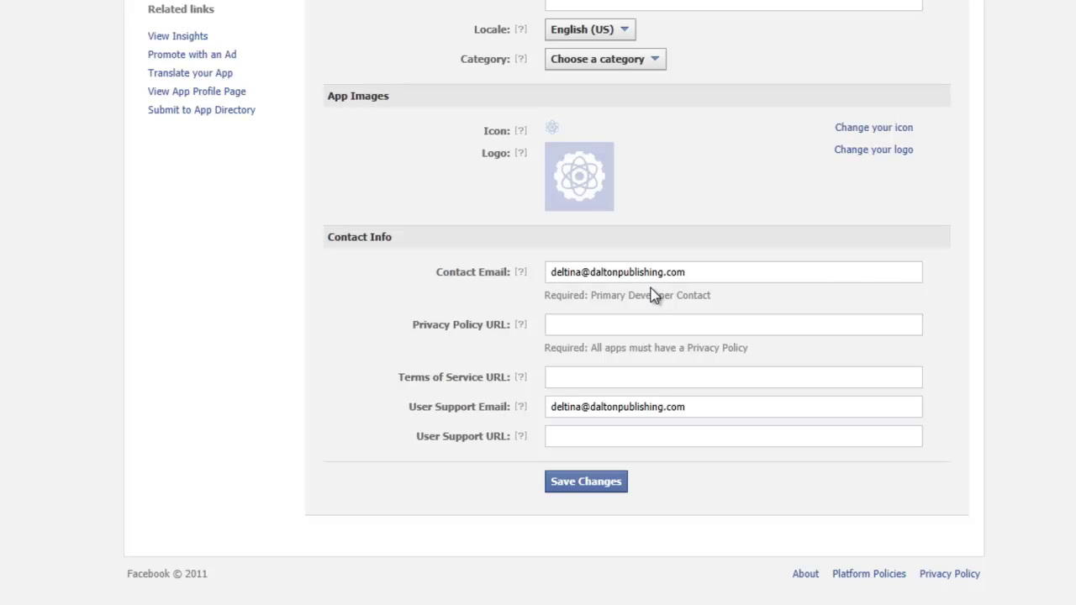
pyautogui.moveTo(711, 273); pyautogui.dragTo(528, 272)
pyautogui.moveTo(713, 406); pyautogui.dragTo(551, 405)
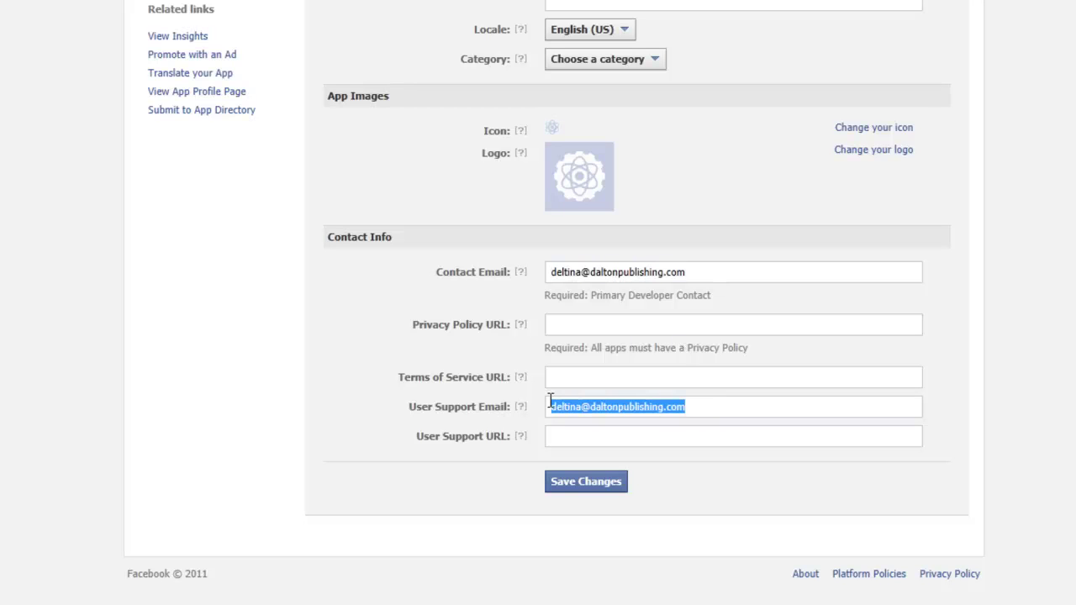
pyautogui.click(715, 407)
pyautogui.click(605, 327)
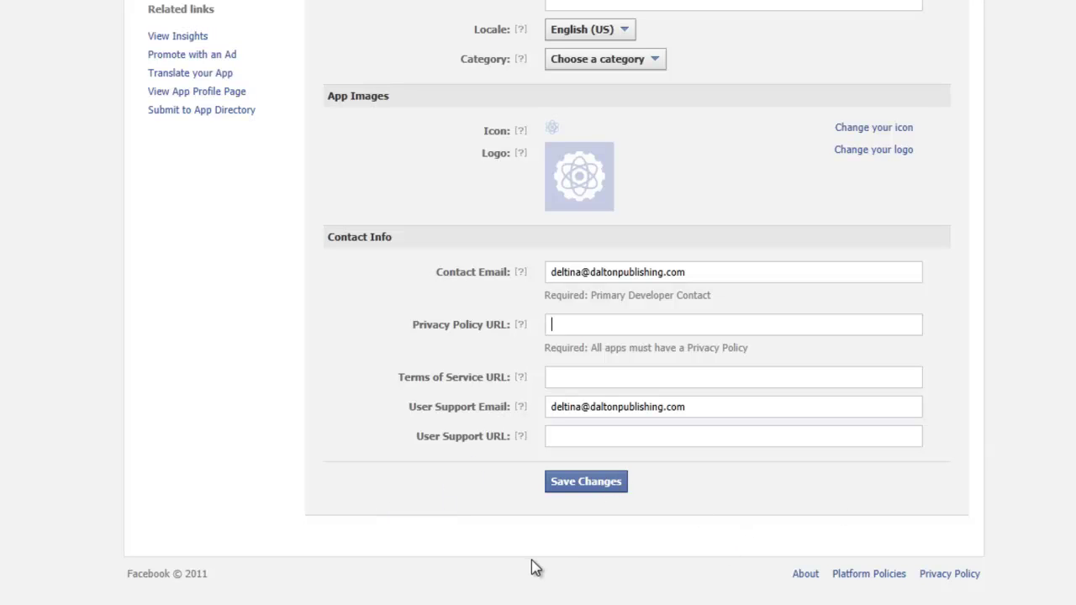
pyautogui.click(584, 486)
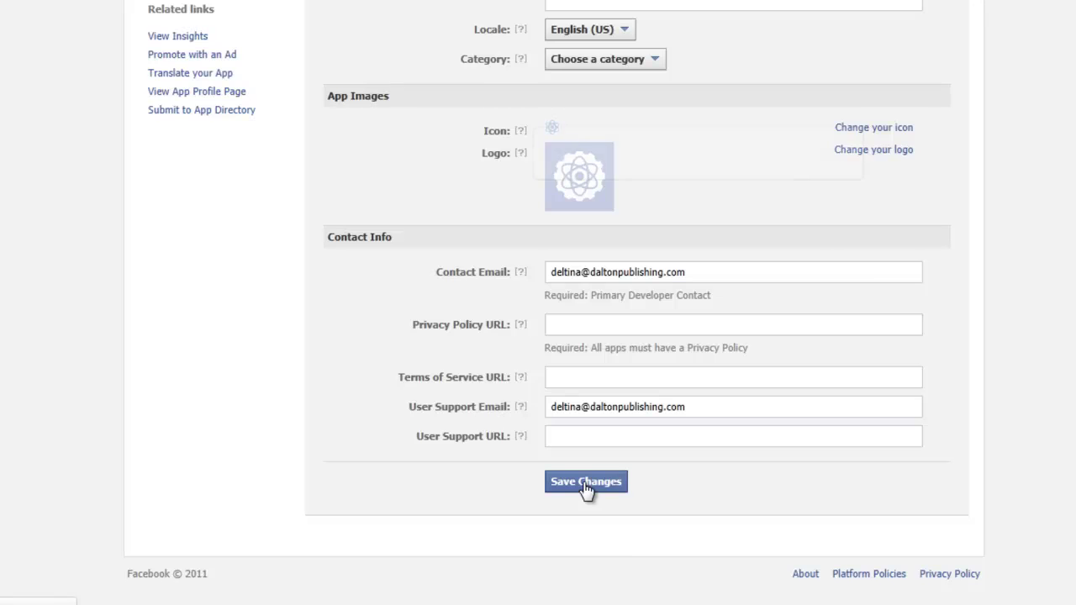
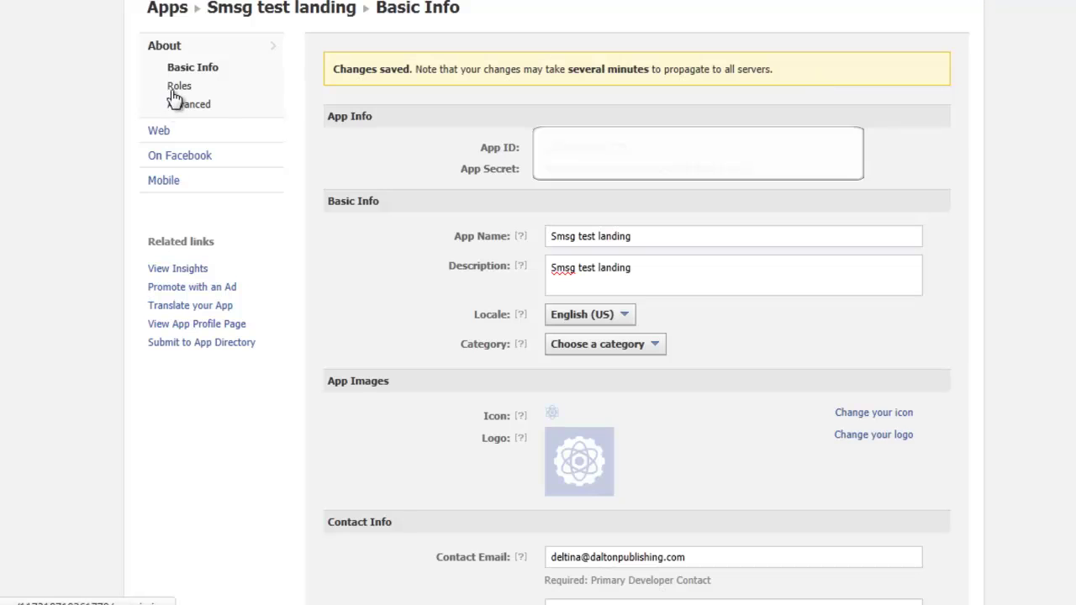
pyautogui.click(180, 160)
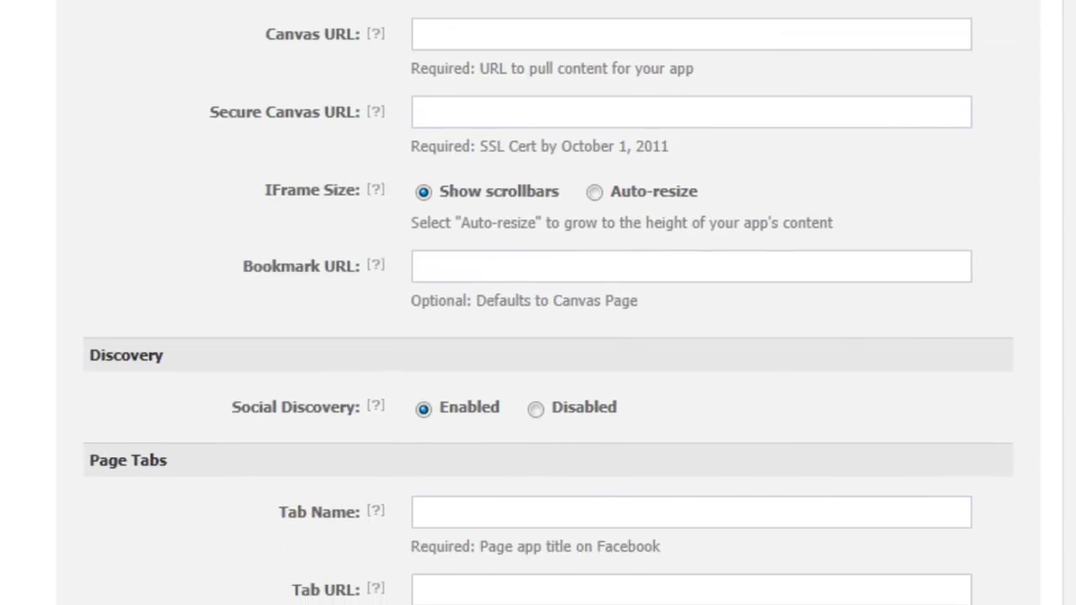
pyautogui.click(662, 101)
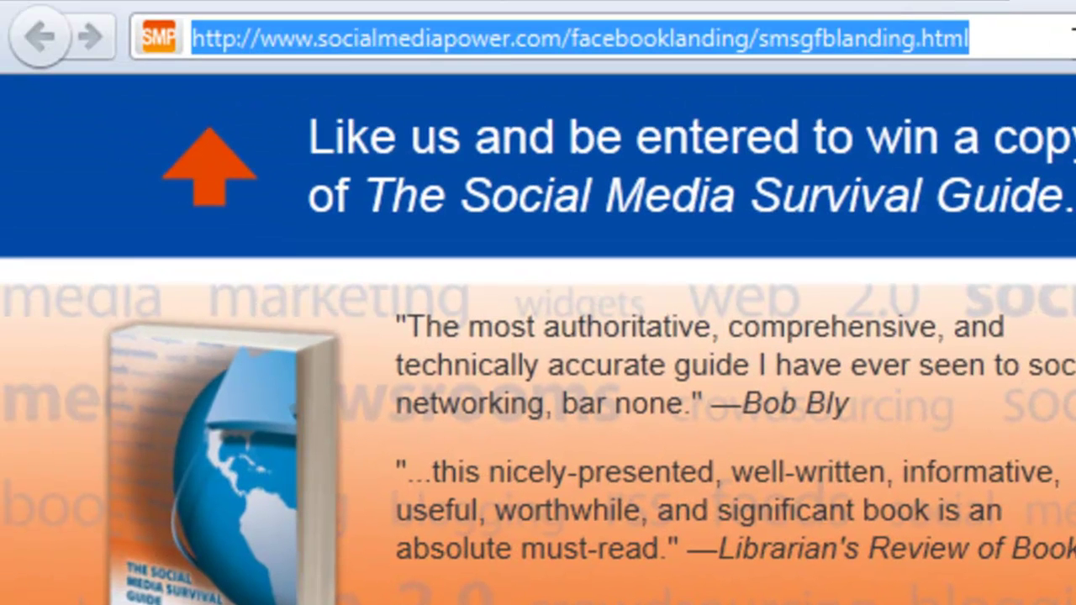
pyautogui.click(946, 18)
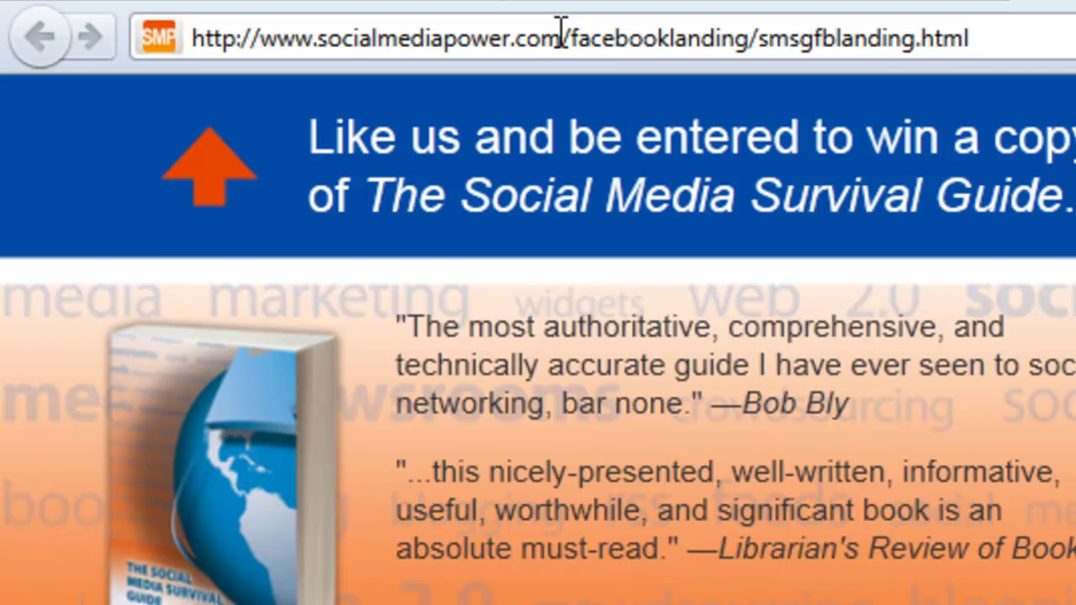
pyautogui.moveTo(560, 38); pyautogui.dragTo(187, 35)
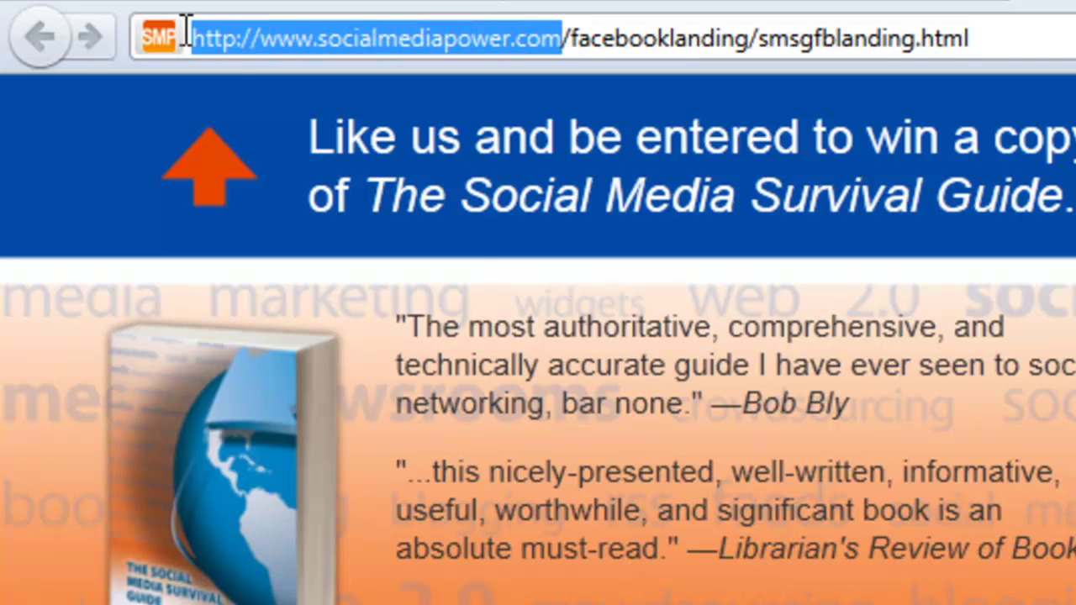
pyautogui.rightClick(237, 55)
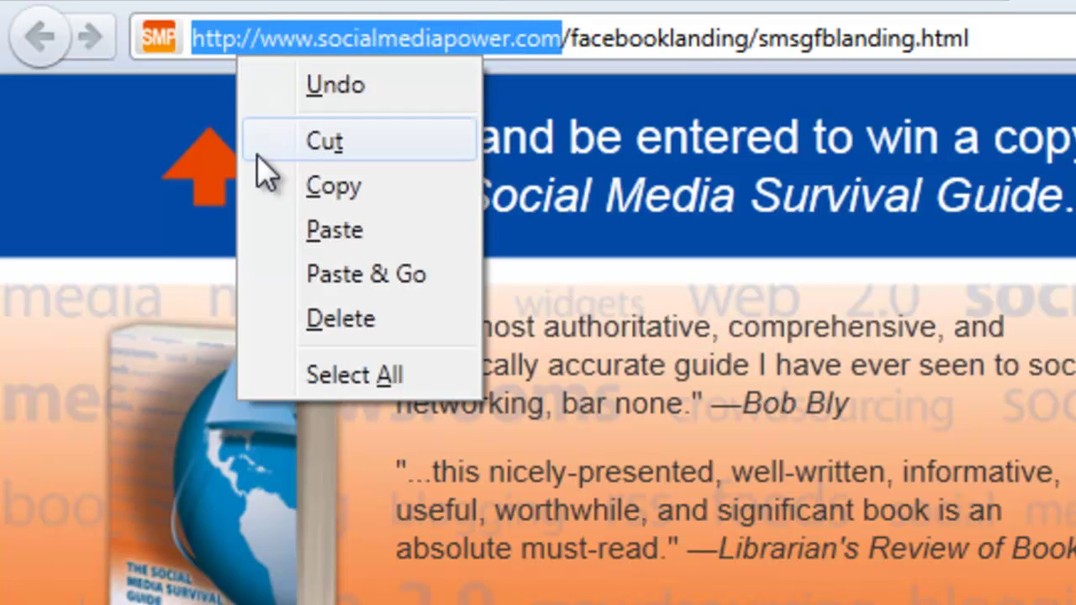
pyautogui.click(327, 180)
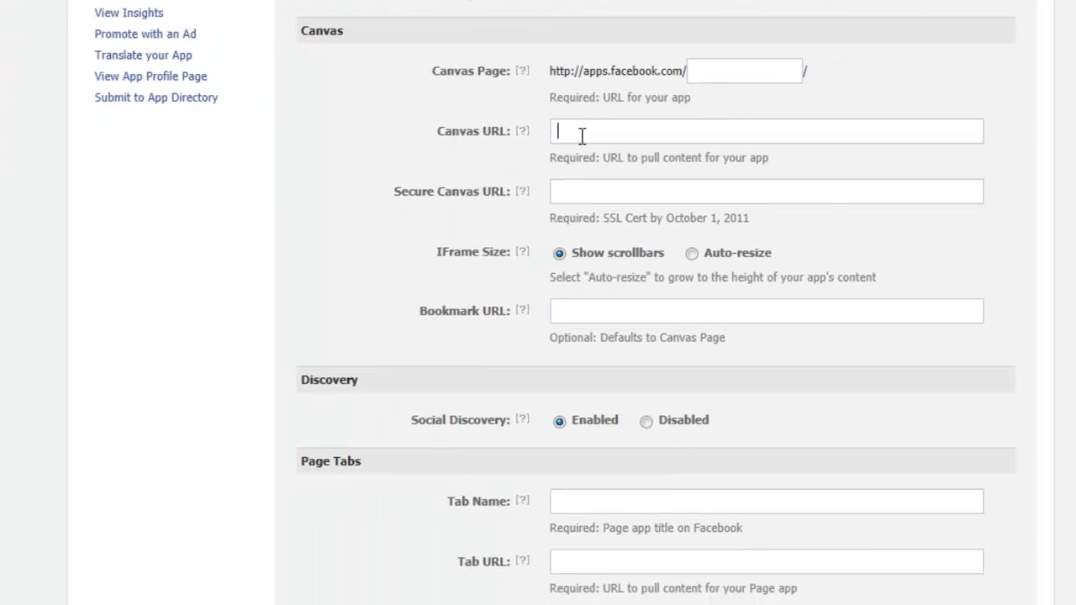
pyautogui.rightClick(582, 135)
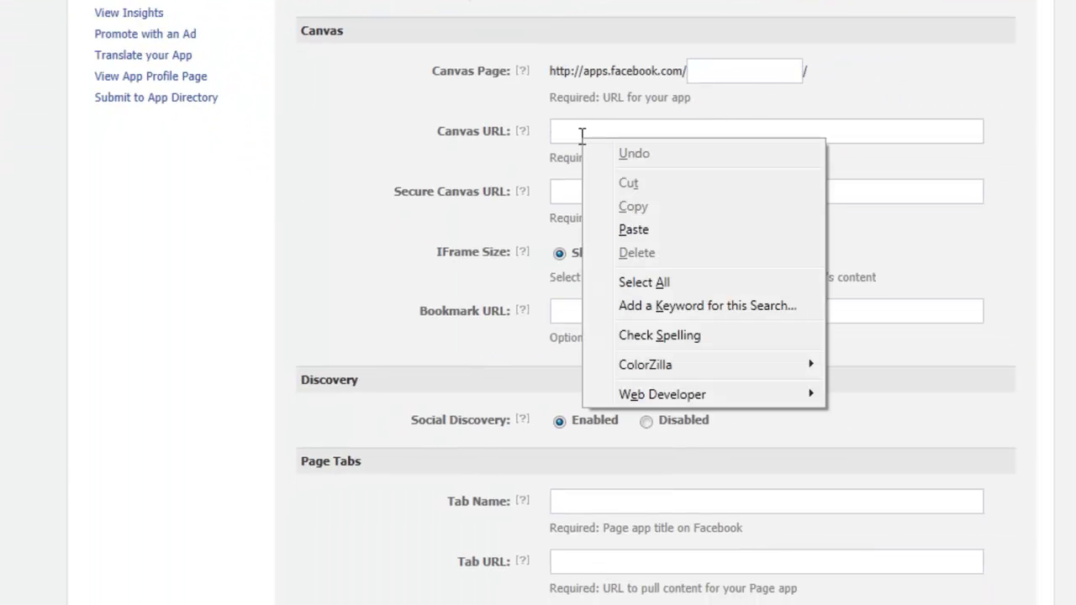
pyautogui.click(650, 227)
# Leave the Secure Canvas URL blank and set the page tab's name to SMSG GiveAway 2
pyautogui.click(631, 192)
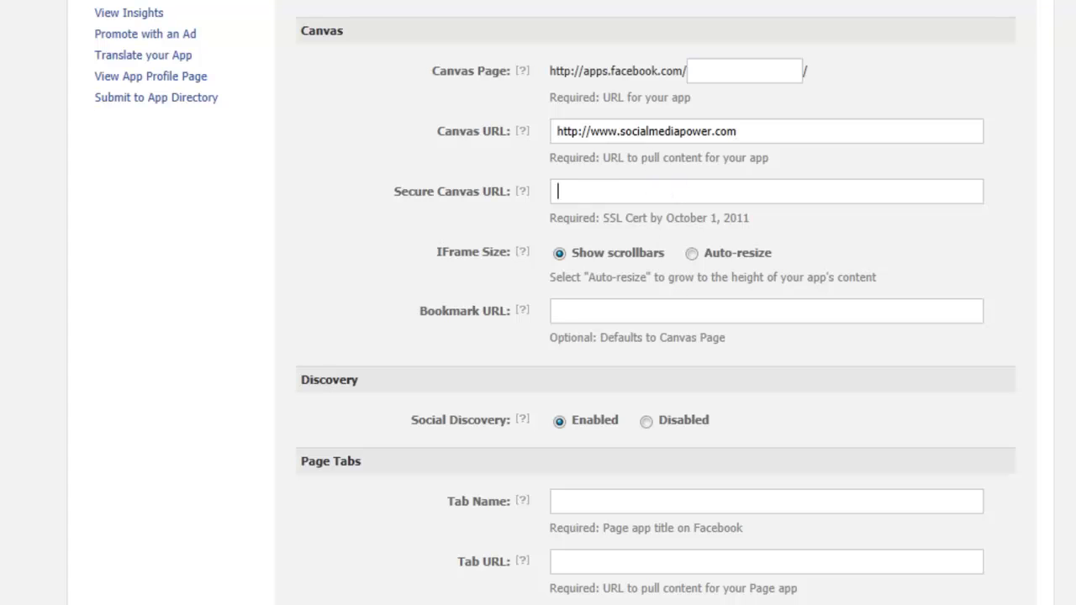
pyautogui.scroll(-3, 555, 302)
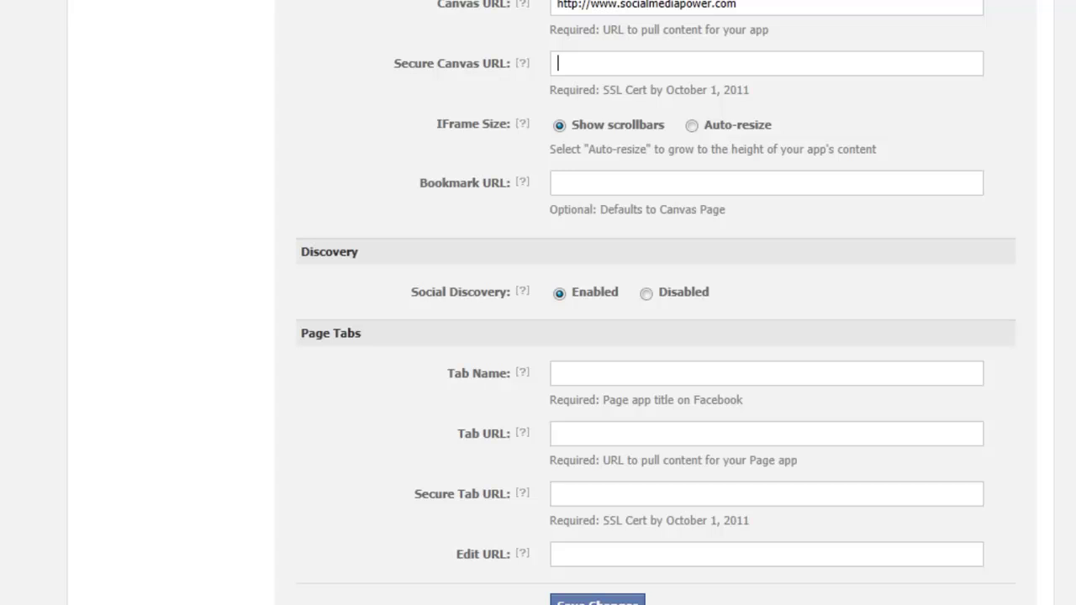
pyautogui.scroll(-2, 656, 302)
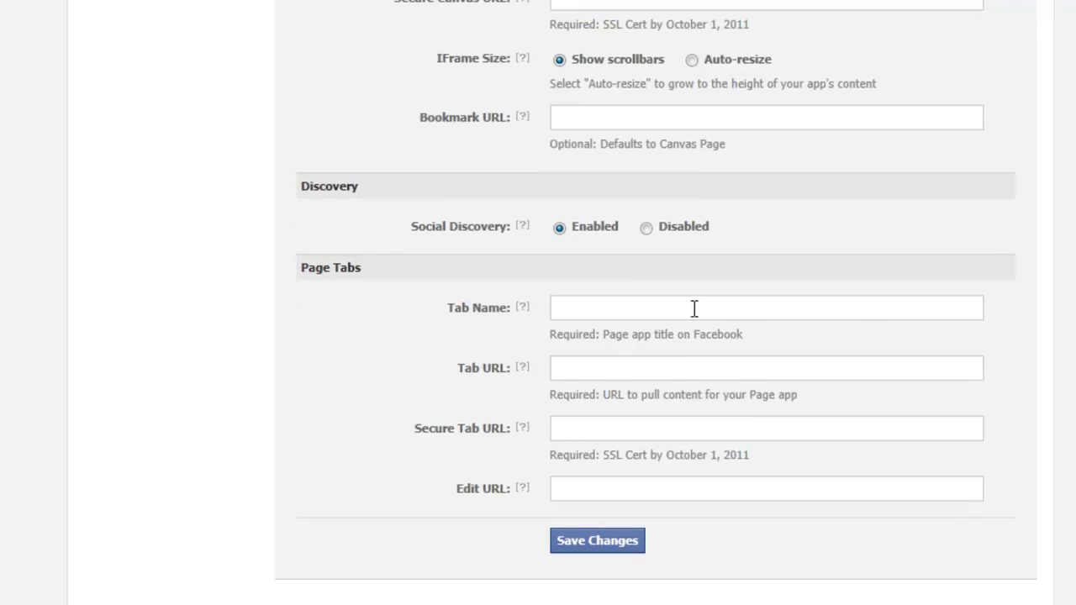
pyautogui.click(695, 309)
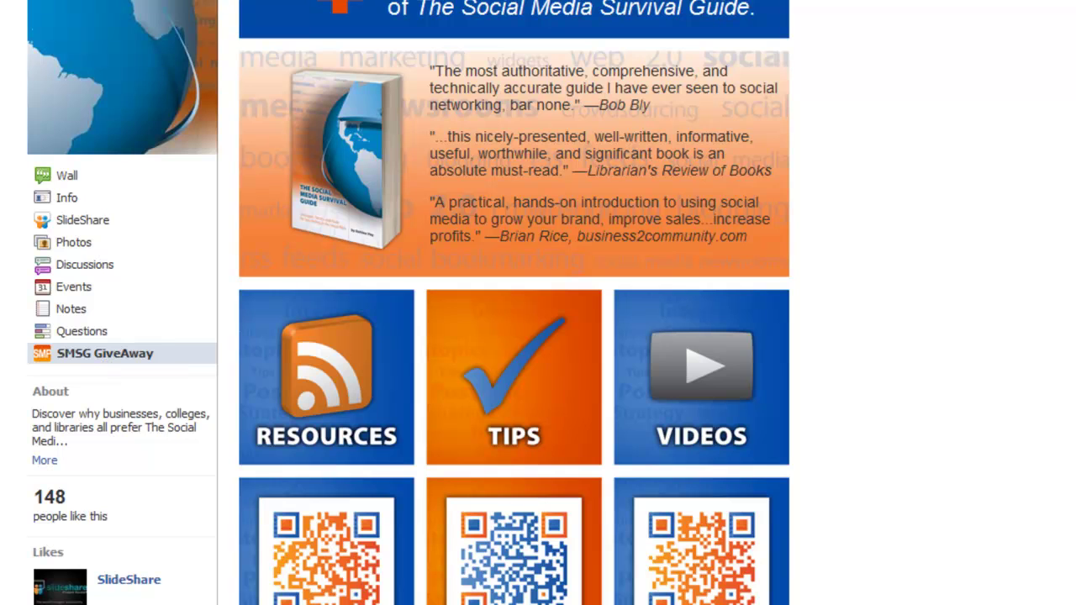
pyautogui.moveTo(208, 604)
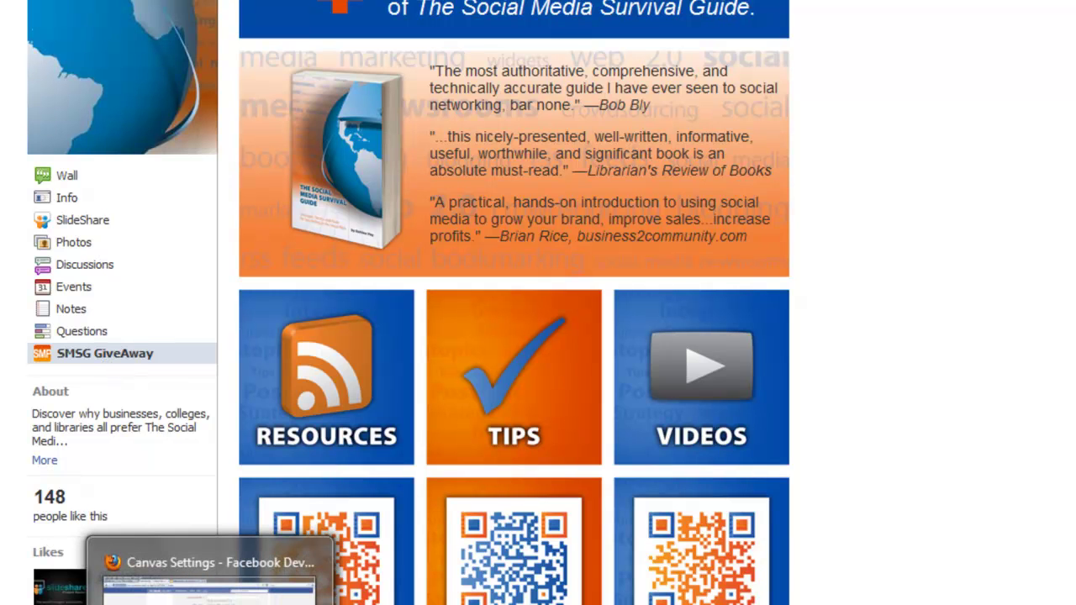
pyautogui.click(208, 584)
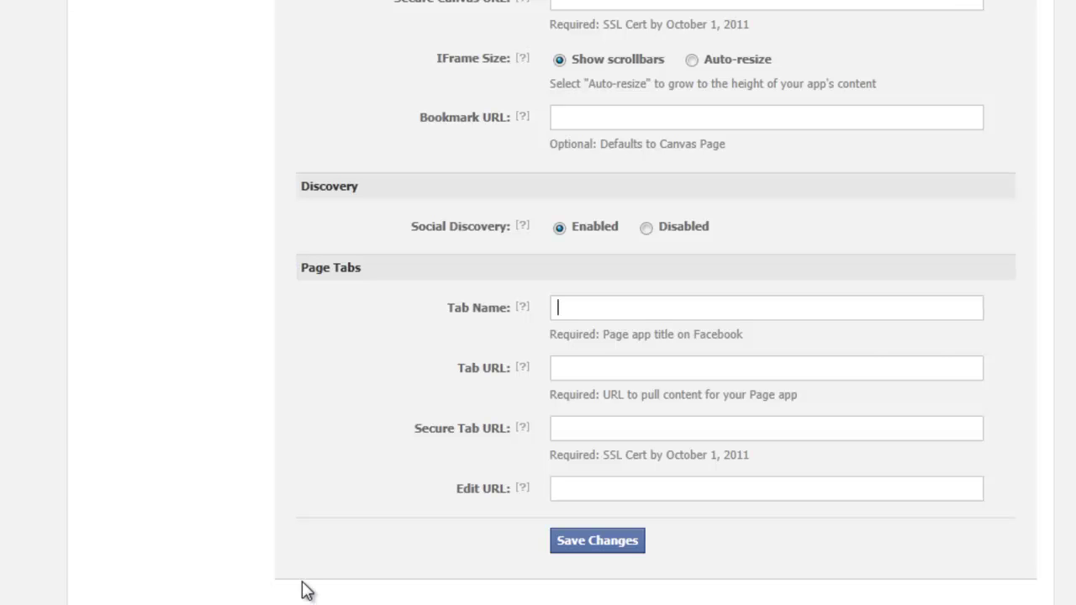
pyautogui.write('SMSG GiveAway 2')
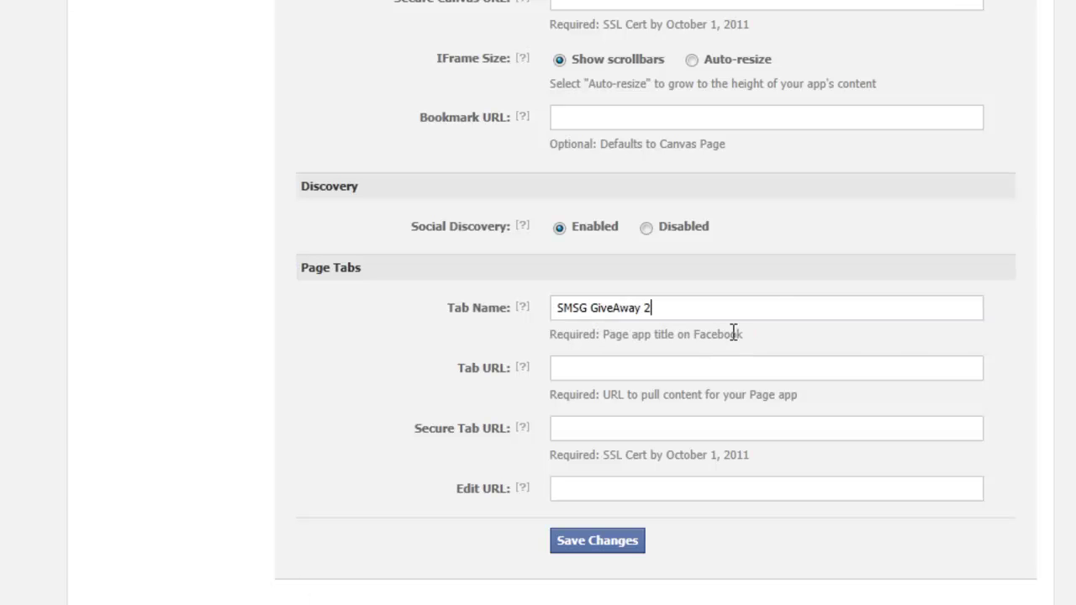
pyautogui.click(721, 371)
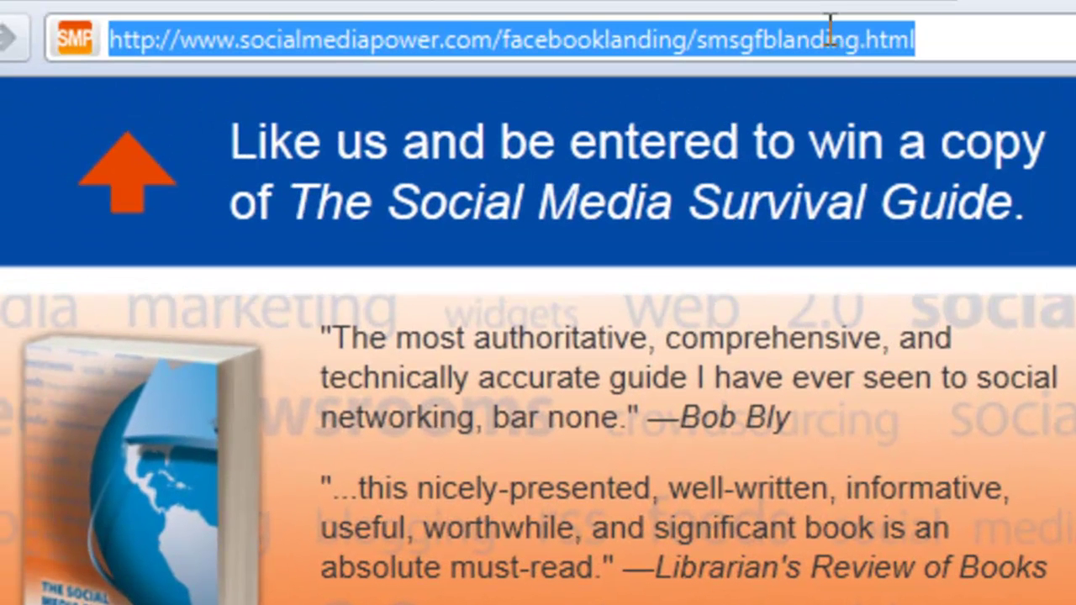
pyautogui.rightClick(831, 35)
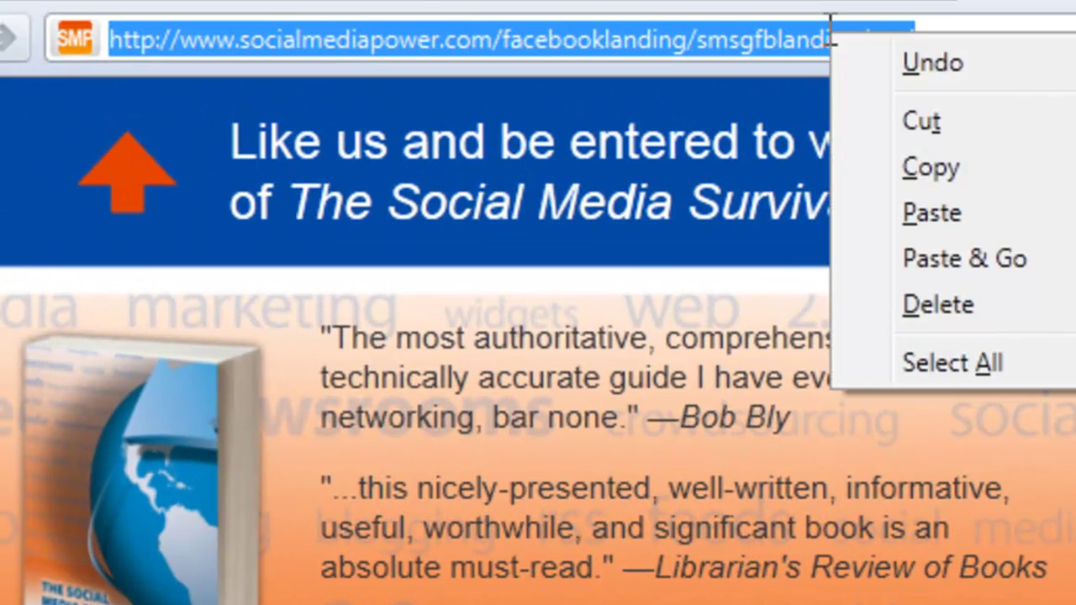
pyautogui.click(910, 170)
pyautogui.hotkey('ctrl', 'Tab')
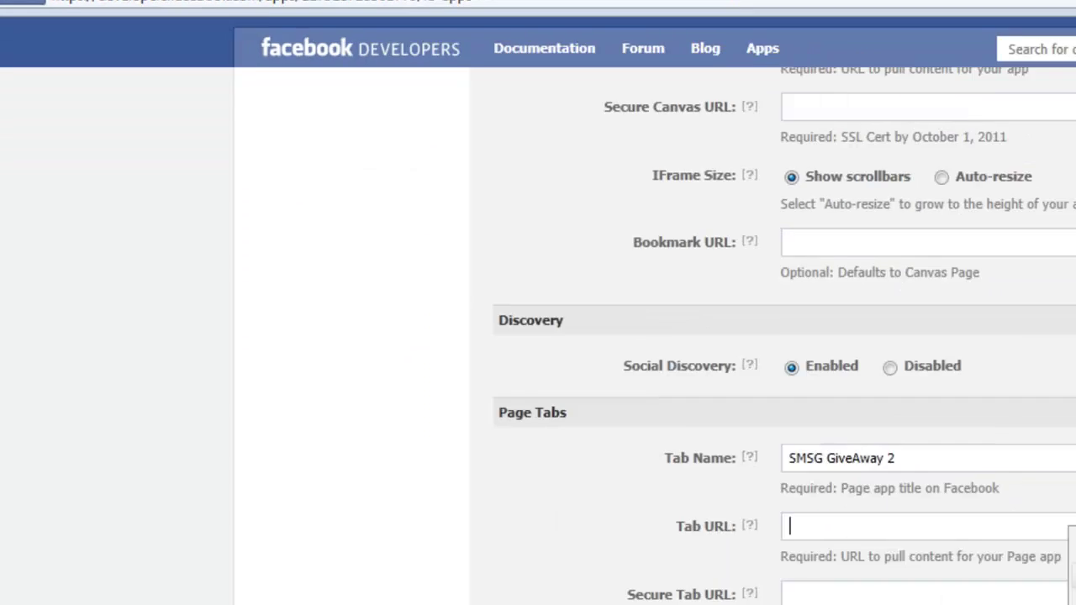
pyautogui.rightClick(729, 367)
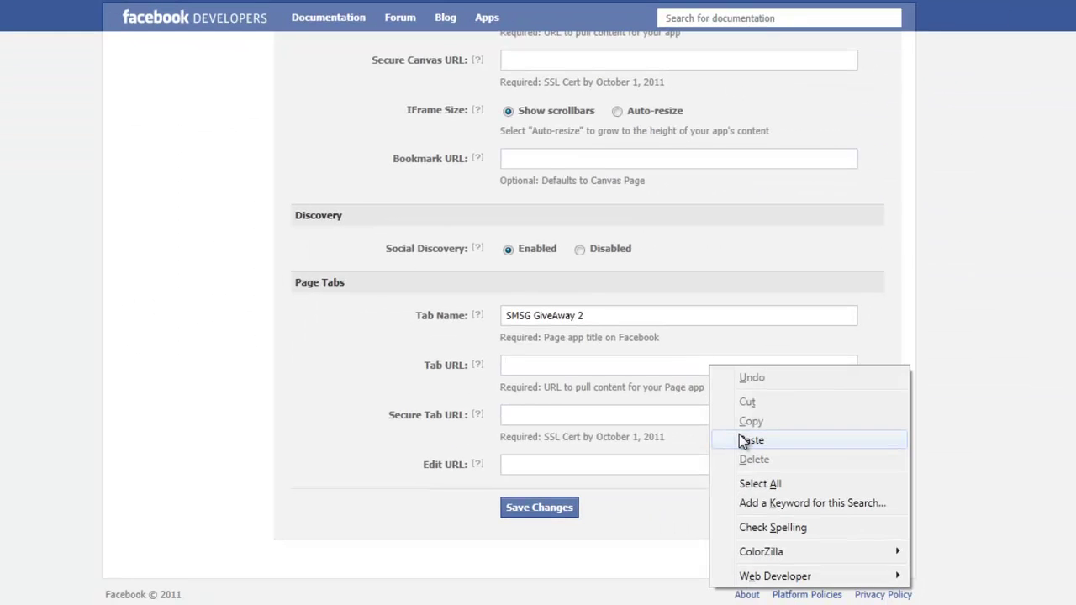
pyautogui.click(741, 436)
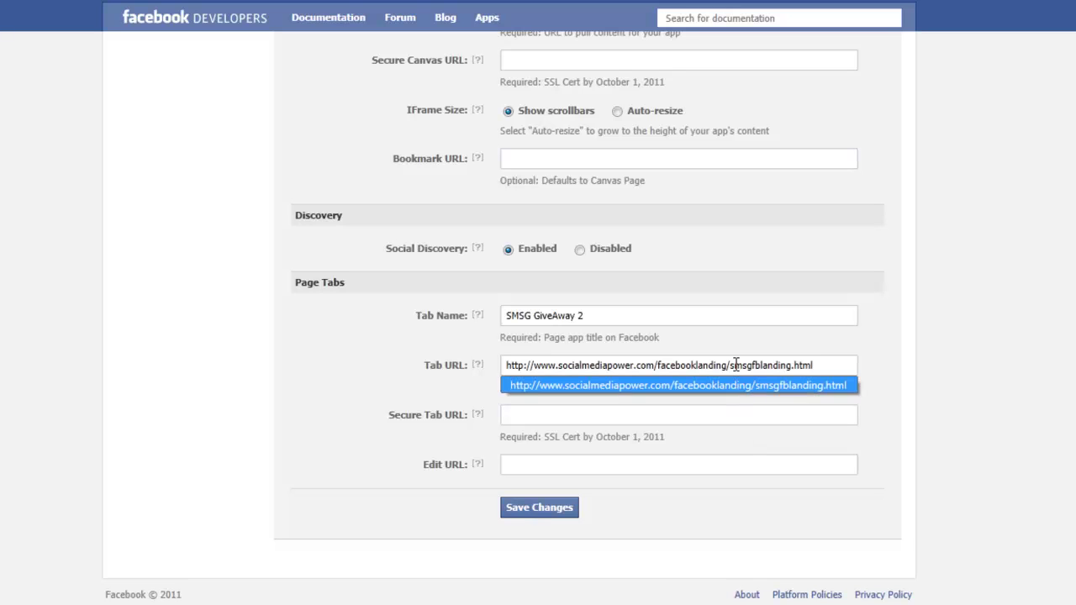
pyautogui.click(964, 384)
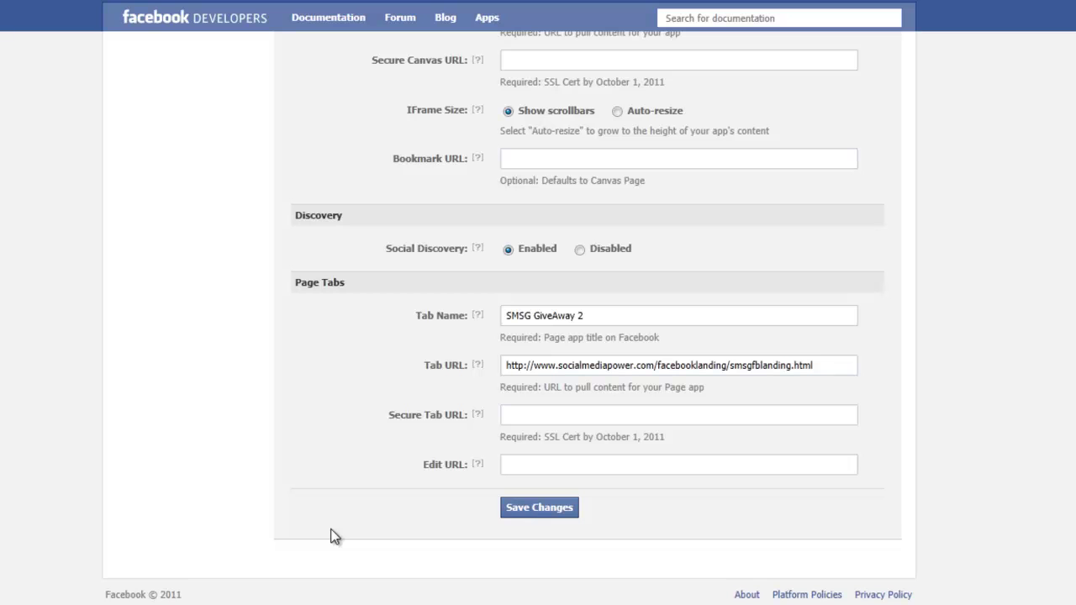
# Save the app's On Facebook settings and review the saved Canvas and Page Tabs entries
pyautogui.click(521, 512)
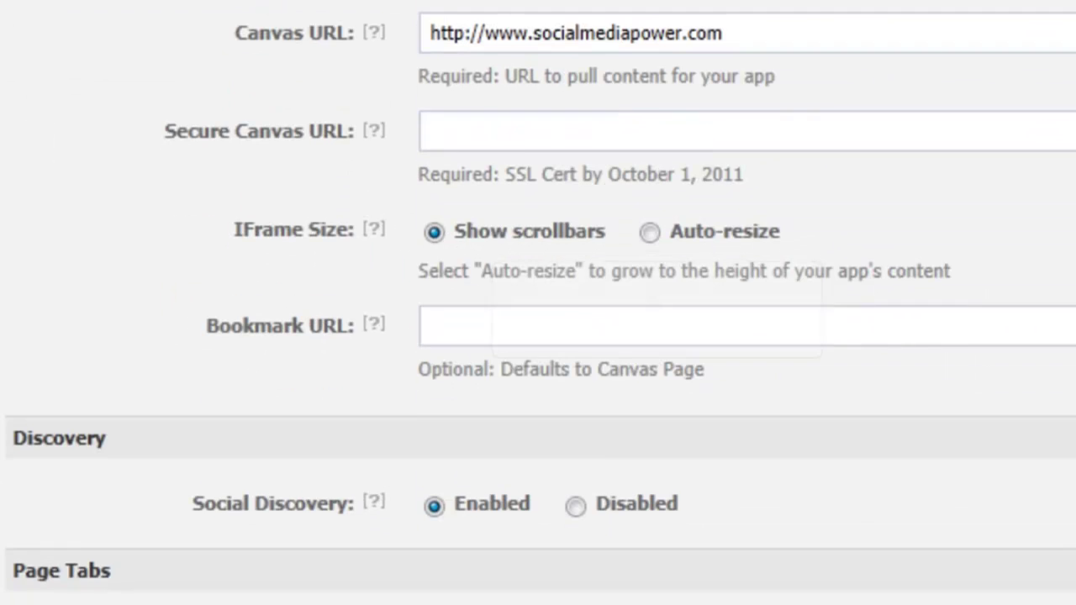
pyautogui.scroll(-4, 538, 303)
pyautogui.scroll(-2, 538, 303)
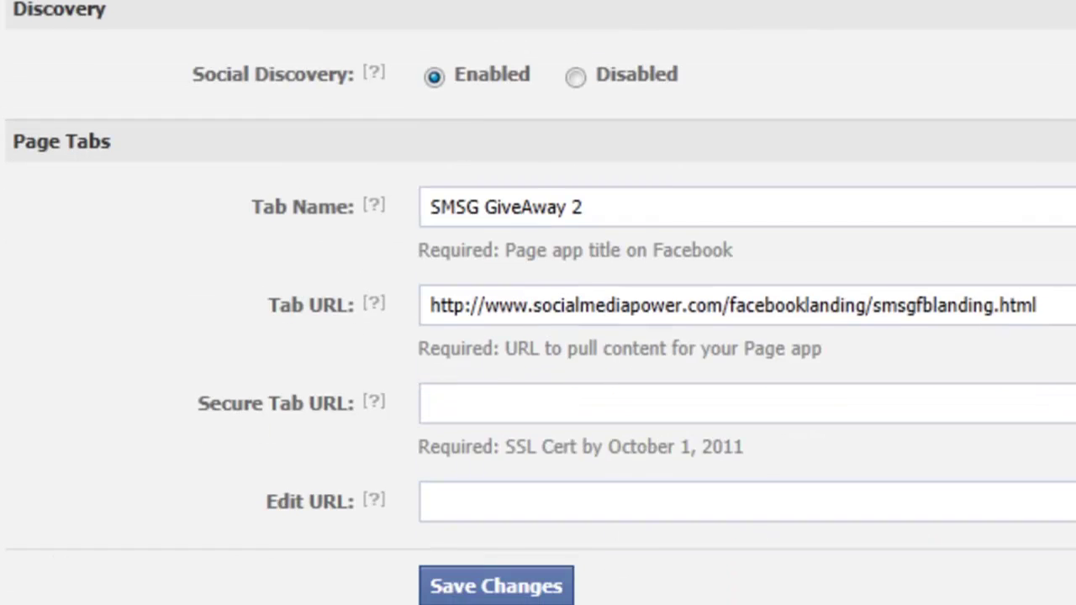
pyautogui.scroll(-2, 538, 303)
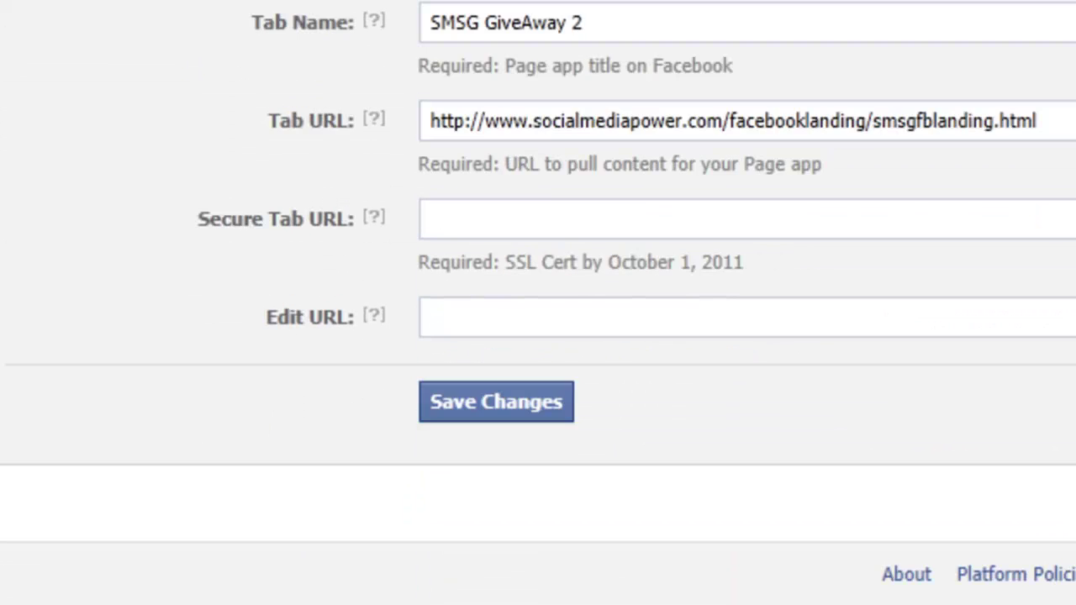
pyautogui.scroll(8, 538, 303)
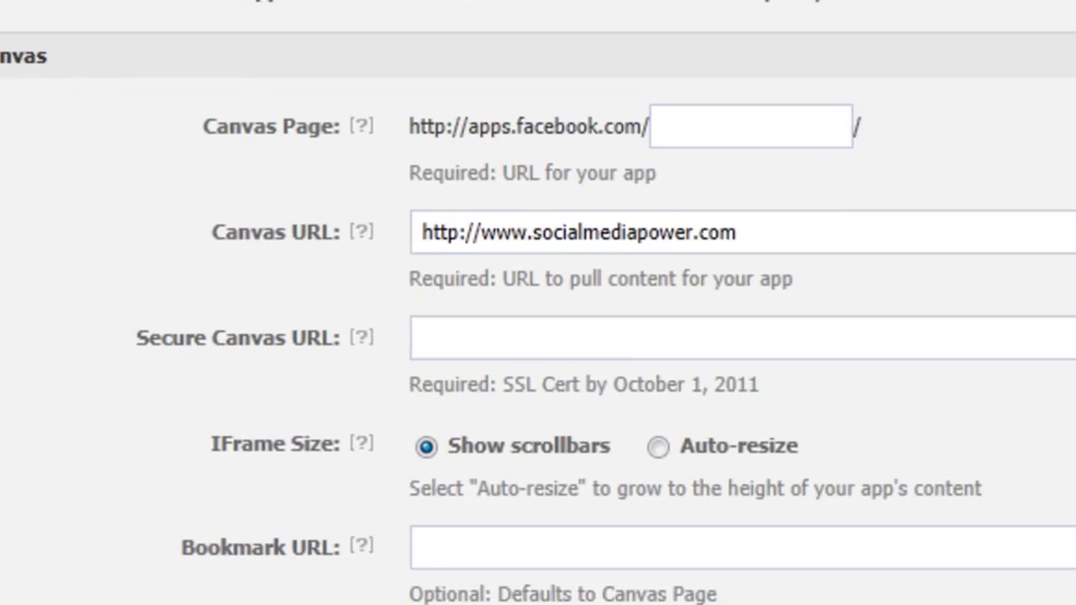
pyautogui.scroll(-1, 538, 303)
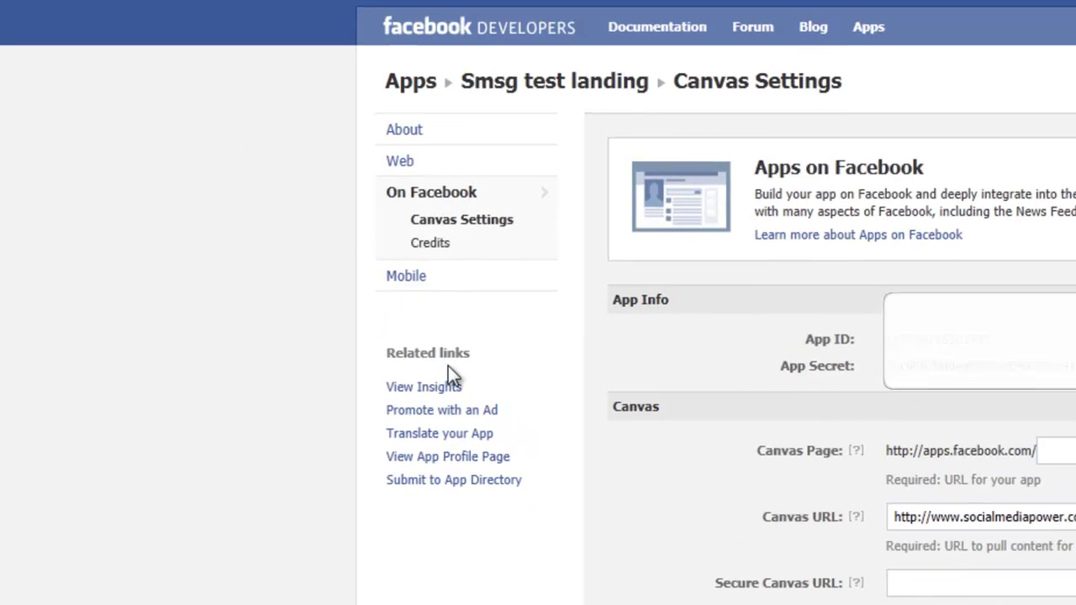
# From the app's profile page, add Smsg test landing to the author page for A Survival Guide to Social Media and Web 2.0 Optimization
pyautogui.click(437, 460)
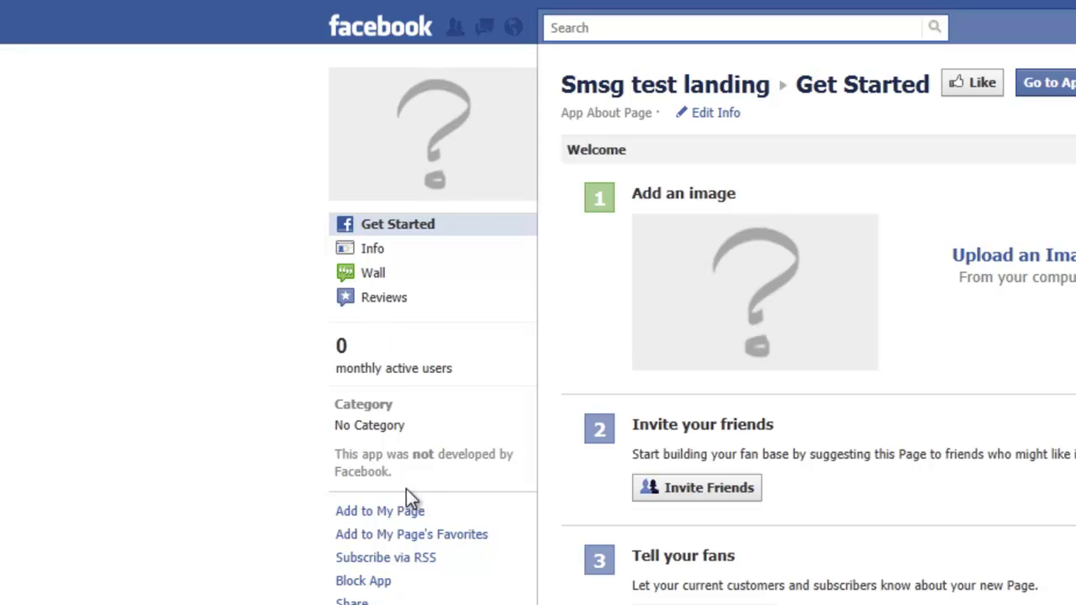
pyautogui.click(370, 515)
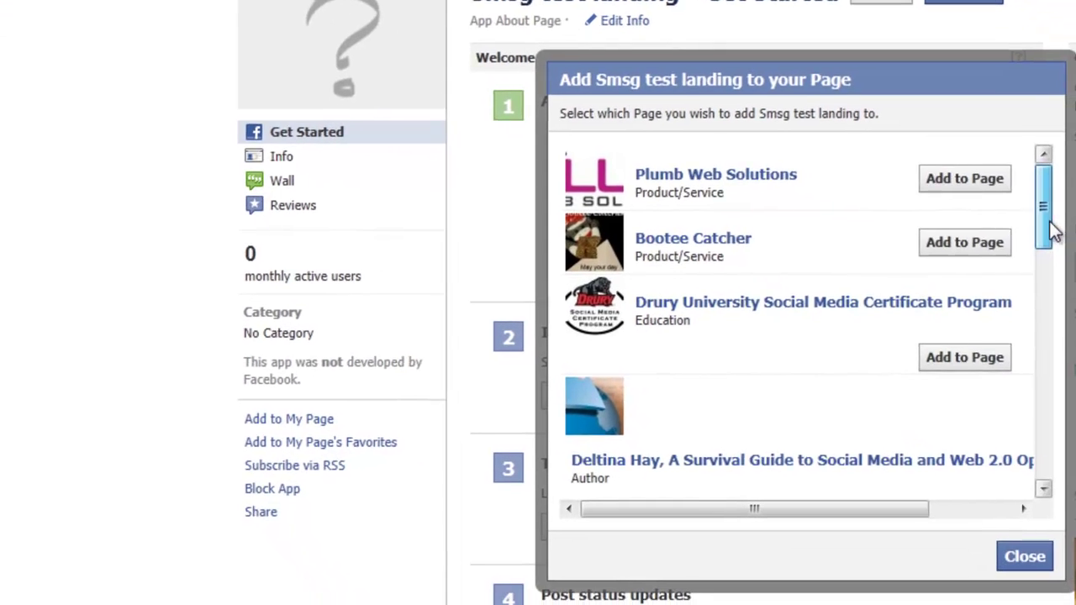
pyautogui.moveTo(1050, 228); pyautogui.dragTo(1053, 267)
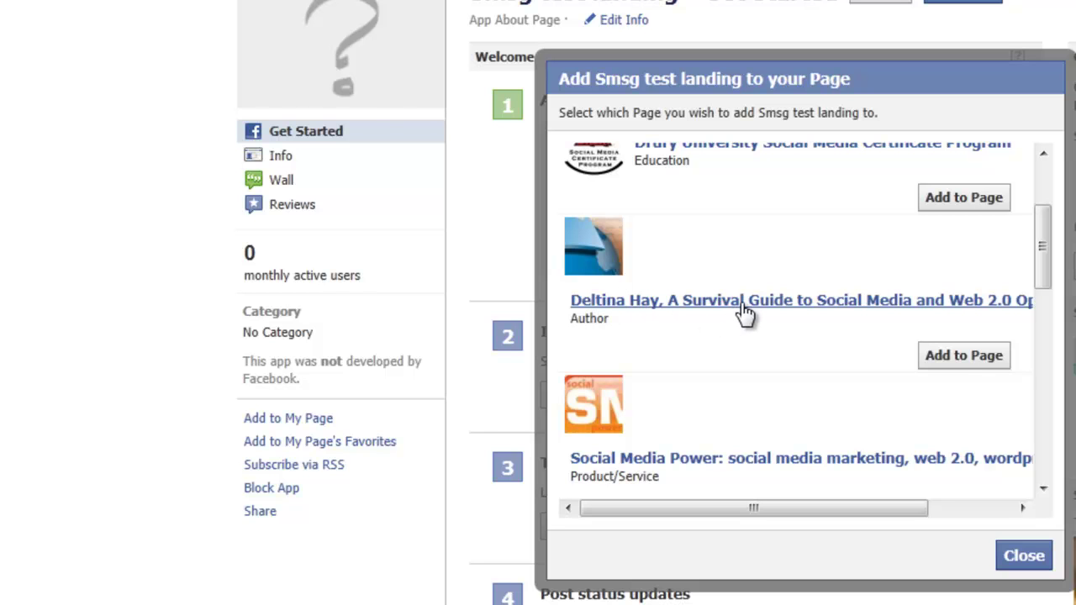
pyautogui.click(959, 357)
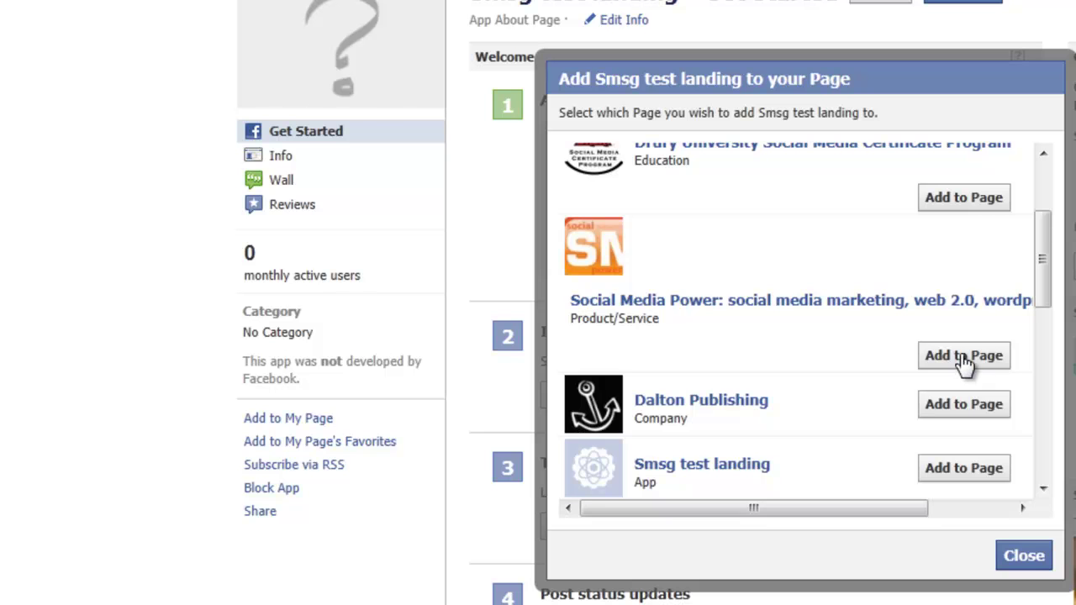
pyautogui.click(1028, 557)
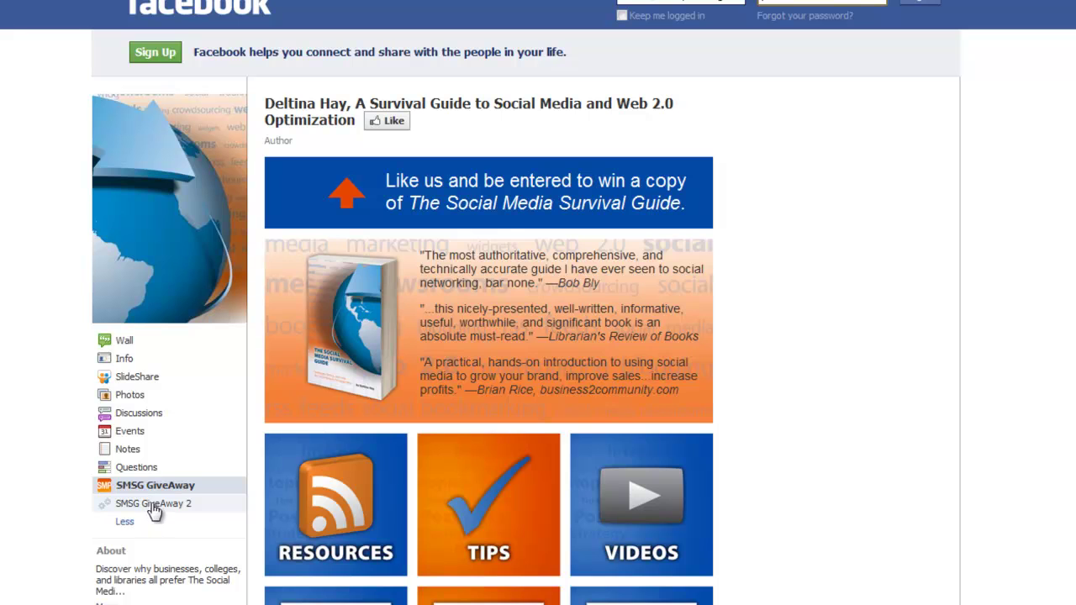
# Compare the SMSG GiveAway 2 tab with the SMSG GiveAway tab on the public author page
pyautogui.click(154, 504)
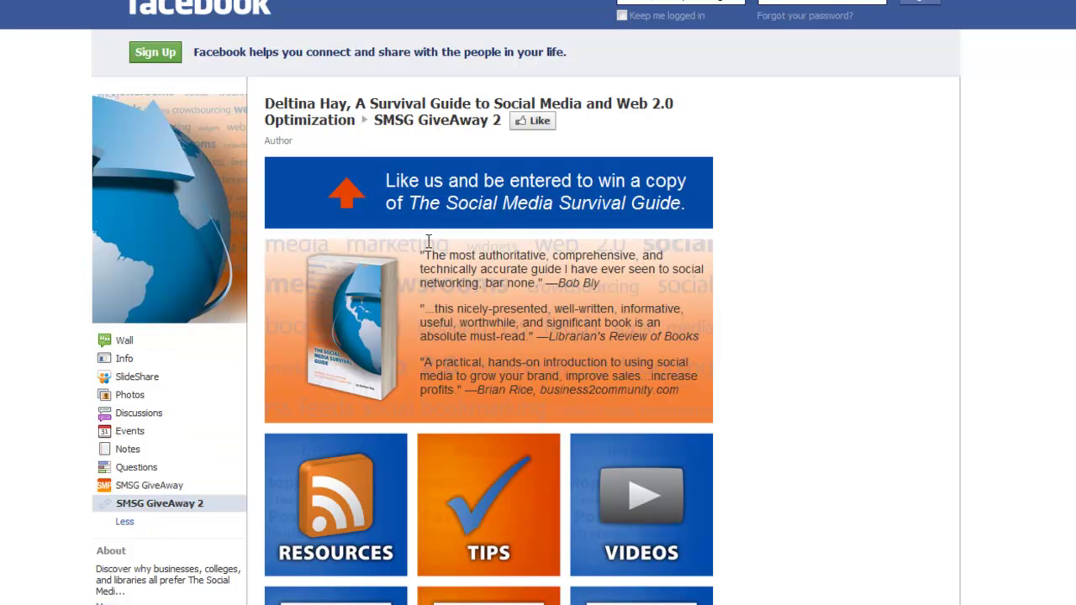
pyautogui.click(149, 490)
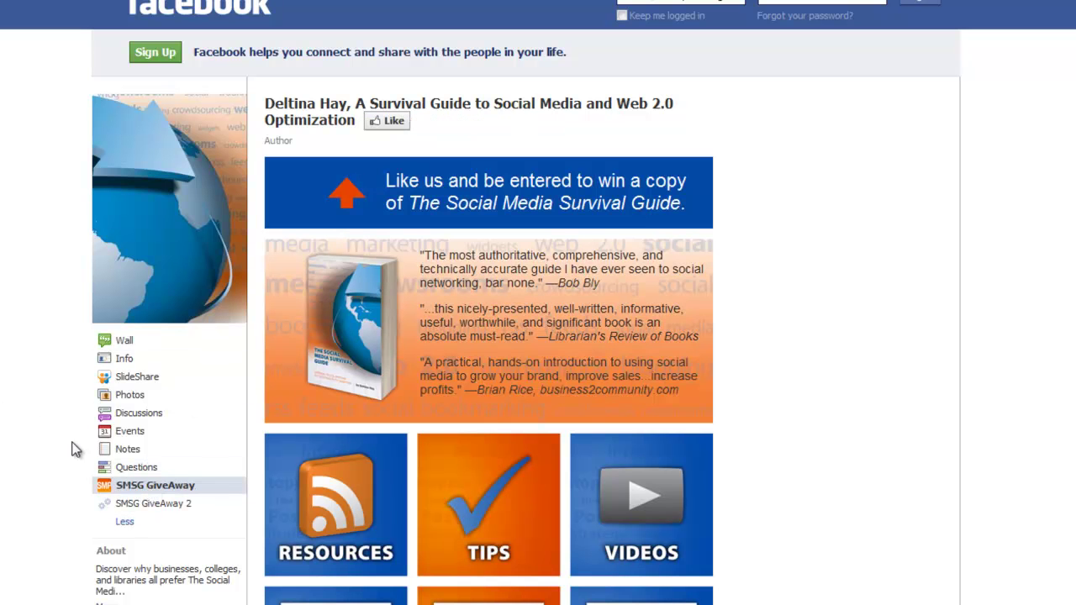
pyautogui.click(153, 509)
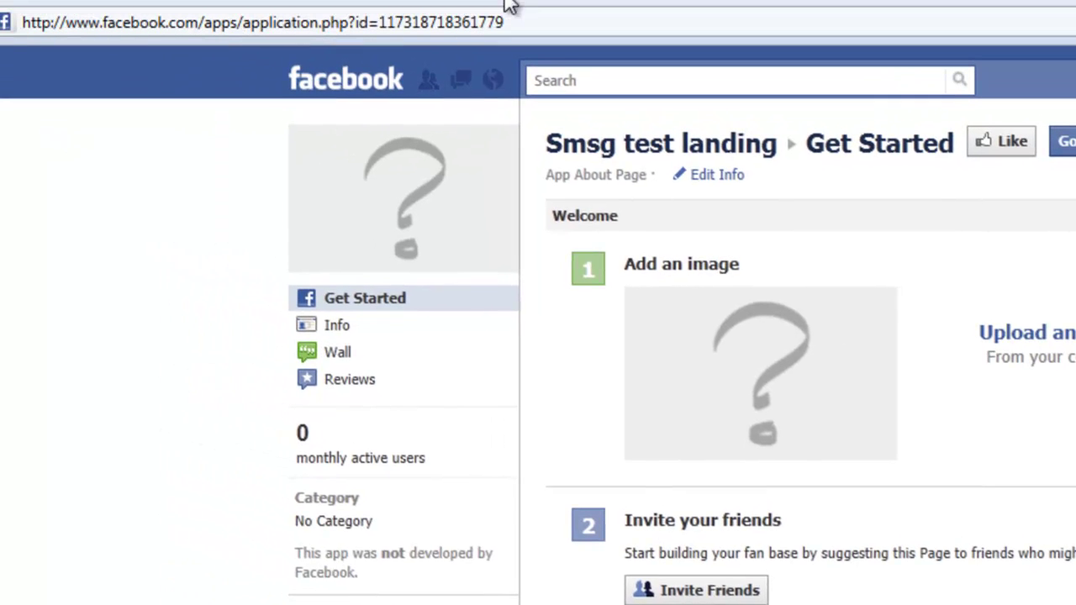
# Go to the author's Facebook page as admin and open its editing settings
pyautogui.click(379, 23)
pyautogui.write('face')
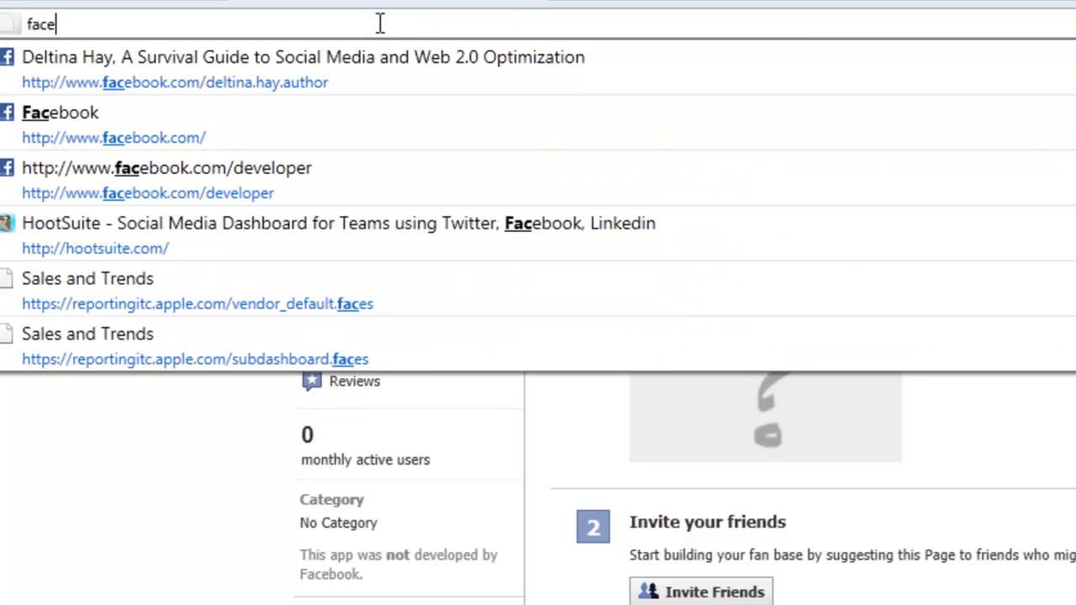
pyautogui.click(416, 59)
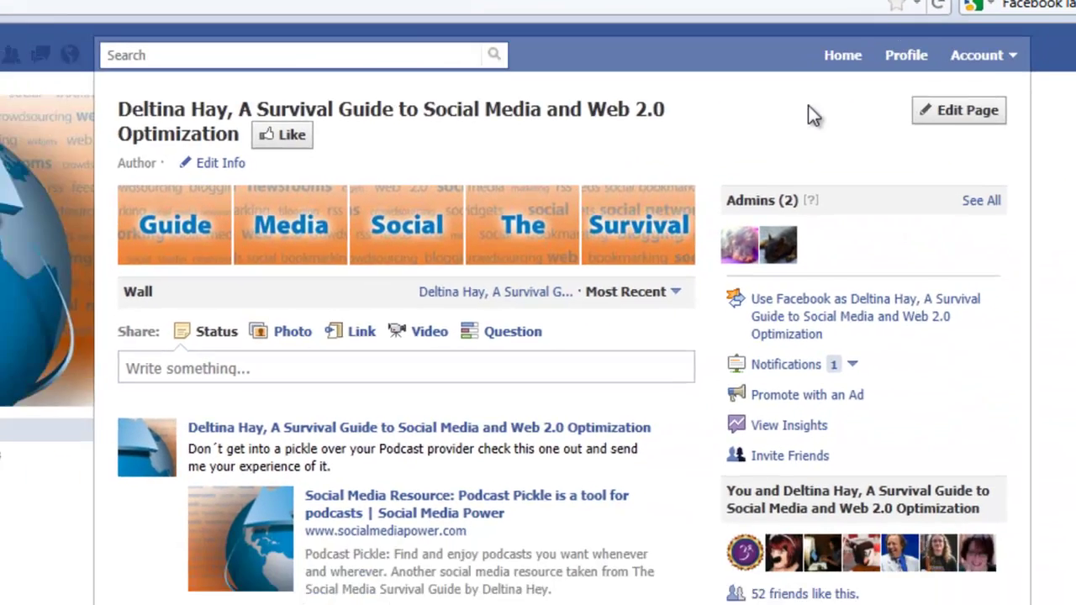
pyautogui.click(937, 131)
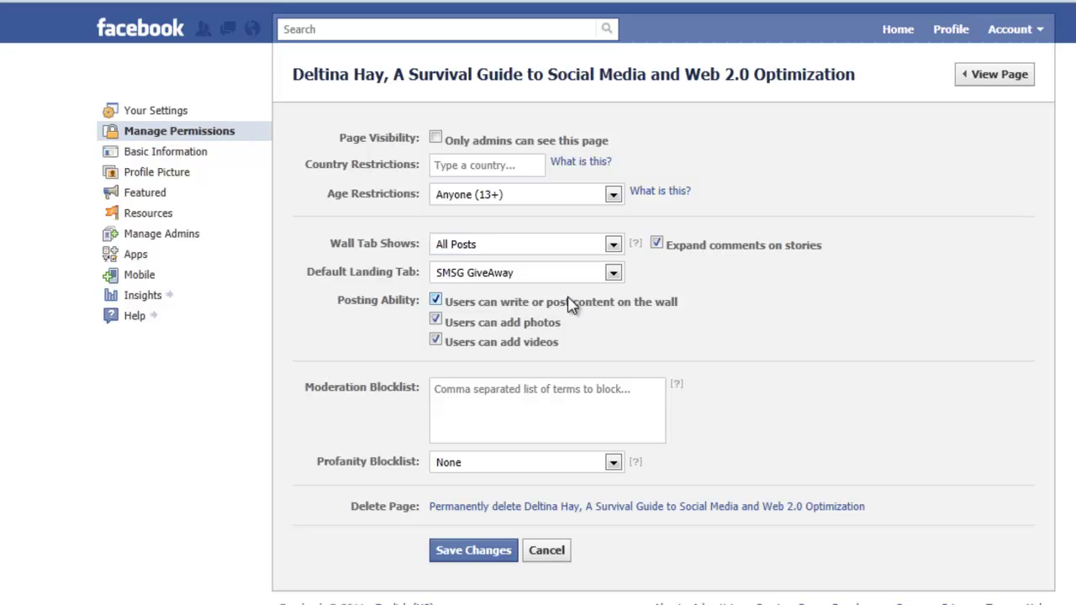
# Set the page's Default Landing Tab to SMSG GiveAway 2, save the changes and check that tab on the public page
pyautogui.click(614, 275)
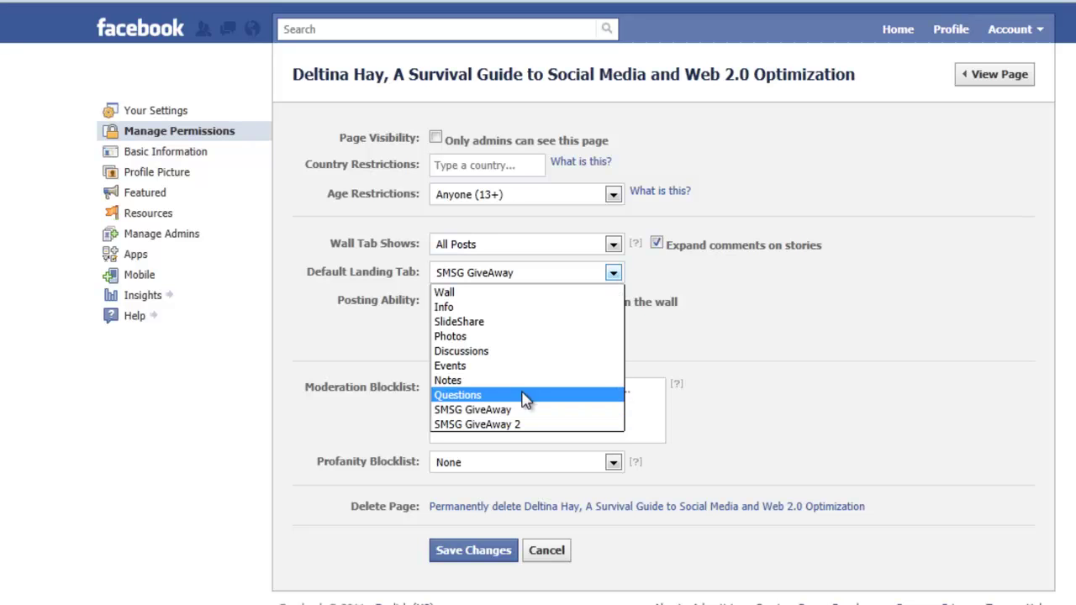
pyautogui.click(521, 425)
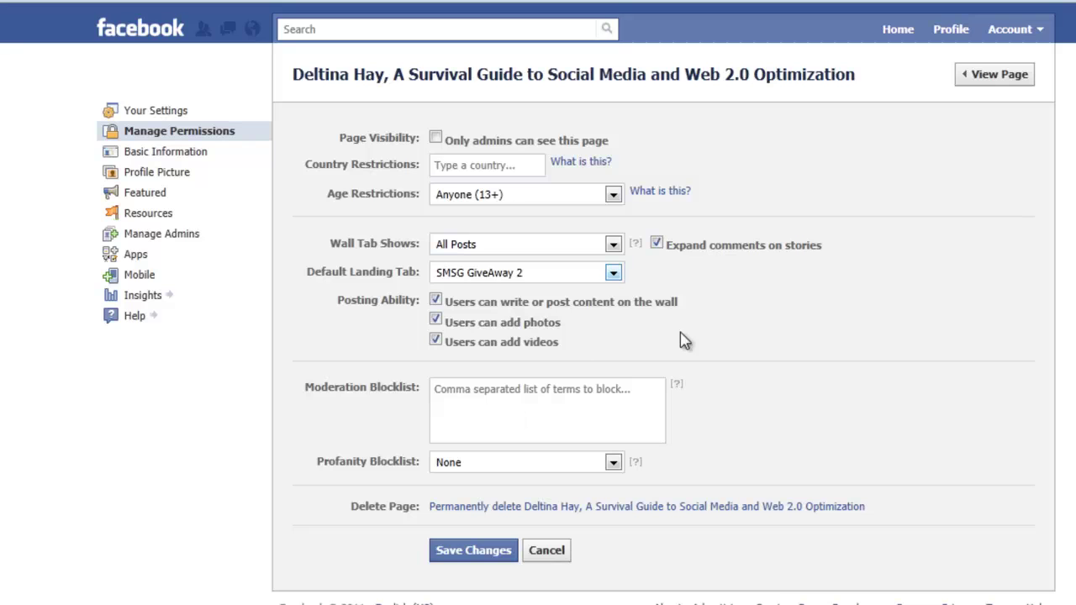
pyautogui.click(467, 553)
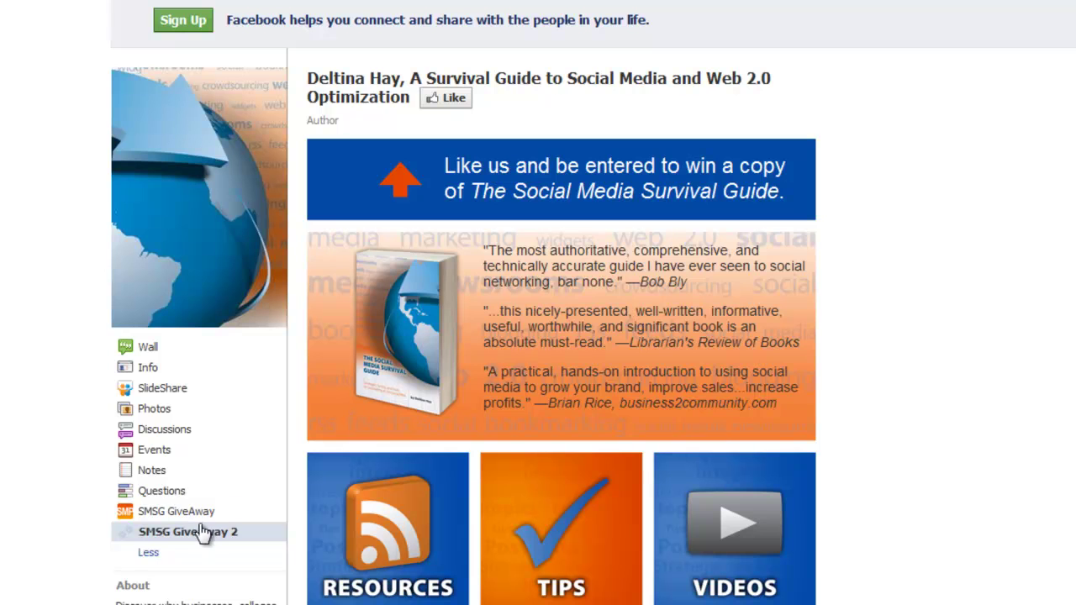
pyautogui.click(194, 533)
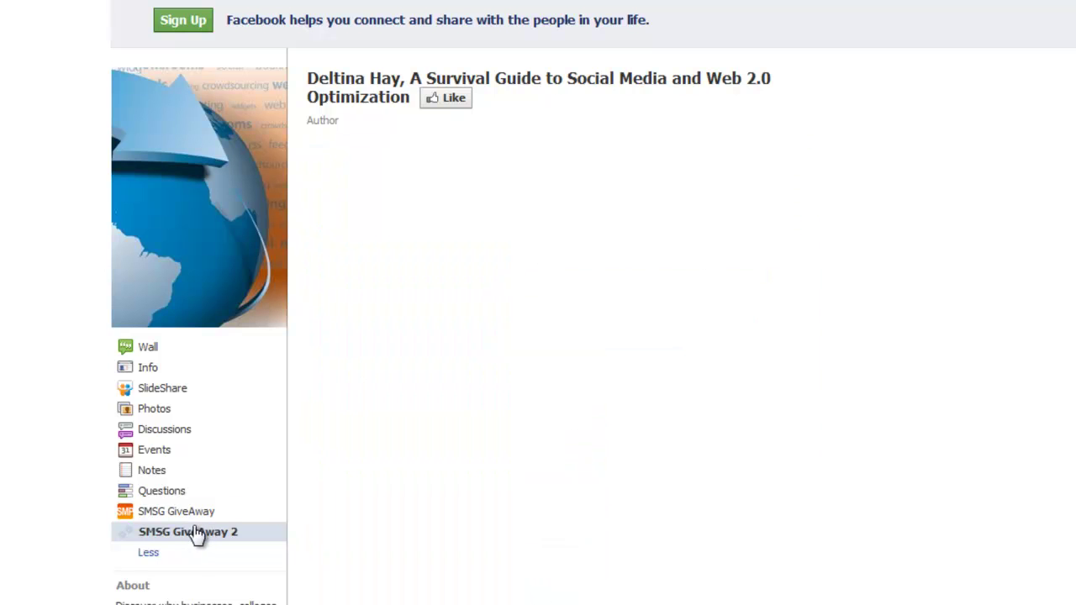